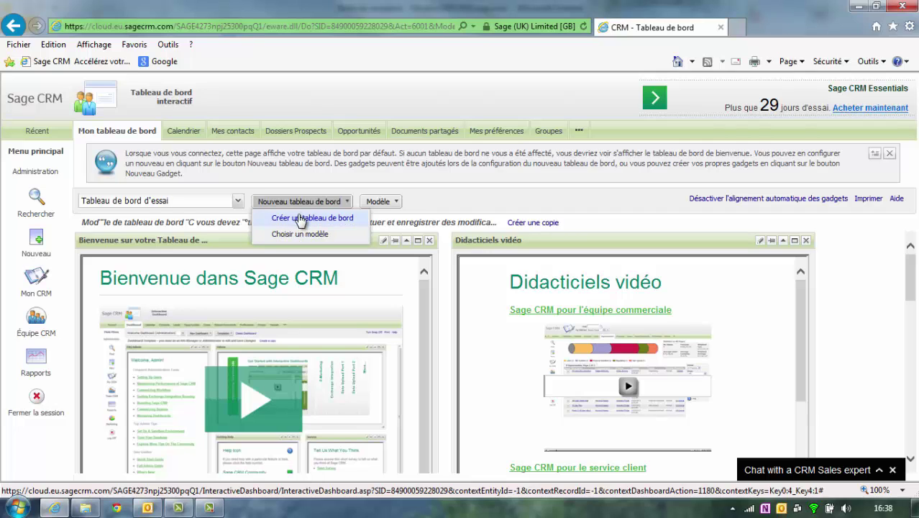
Step: Create a new dashboard with the modular layout type and name it Mon Calendrier
left_click(301, 219)
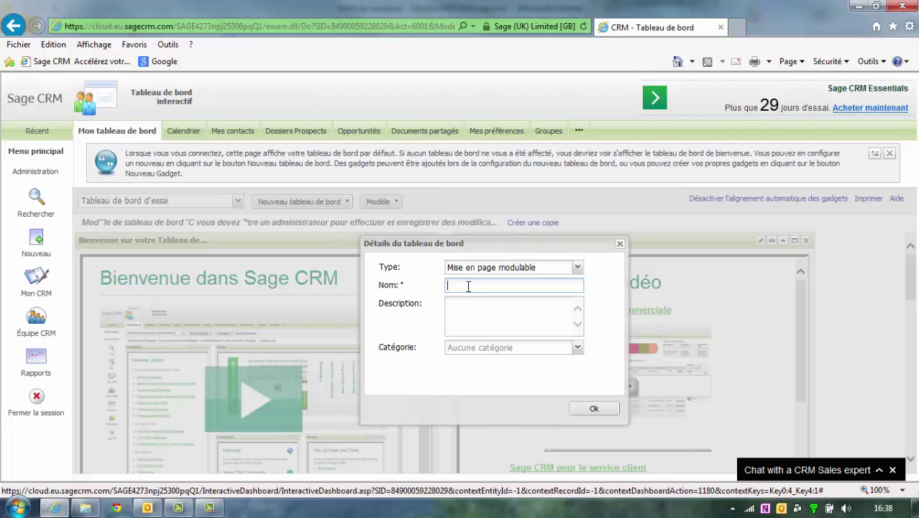
type("Mon Calendrier")
left_click(594, 410)
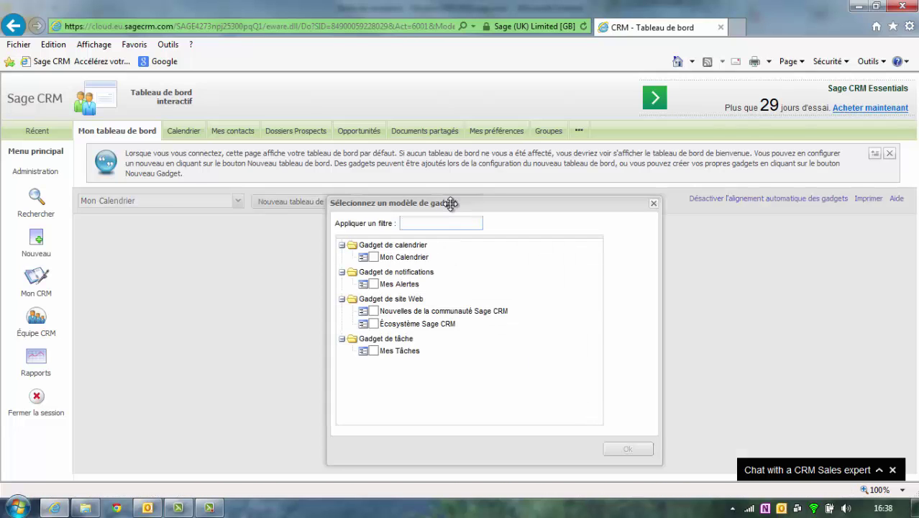
Step: Add the Mon Calendrier, Mes Alertes and Mes Tâches template gadgets to the new dashboard
left_click(374, 258)
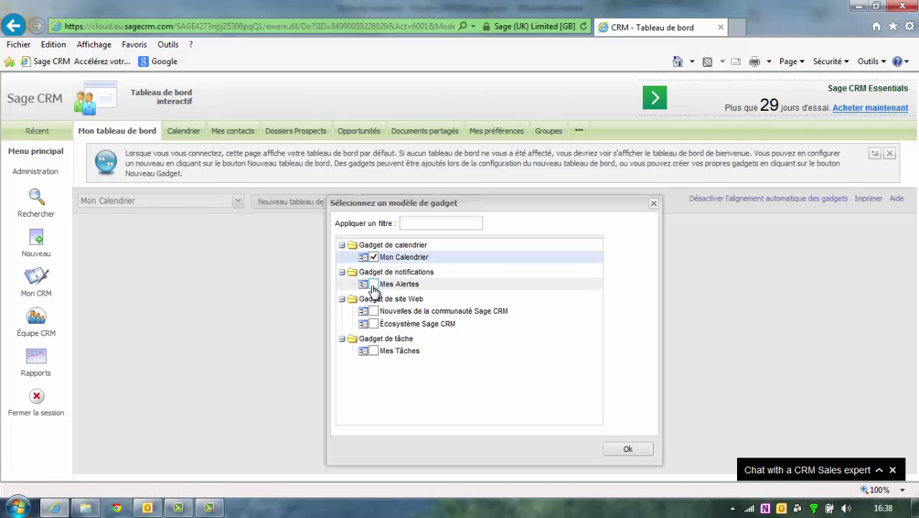
left_click(374, 351)
left_click(624, 450)
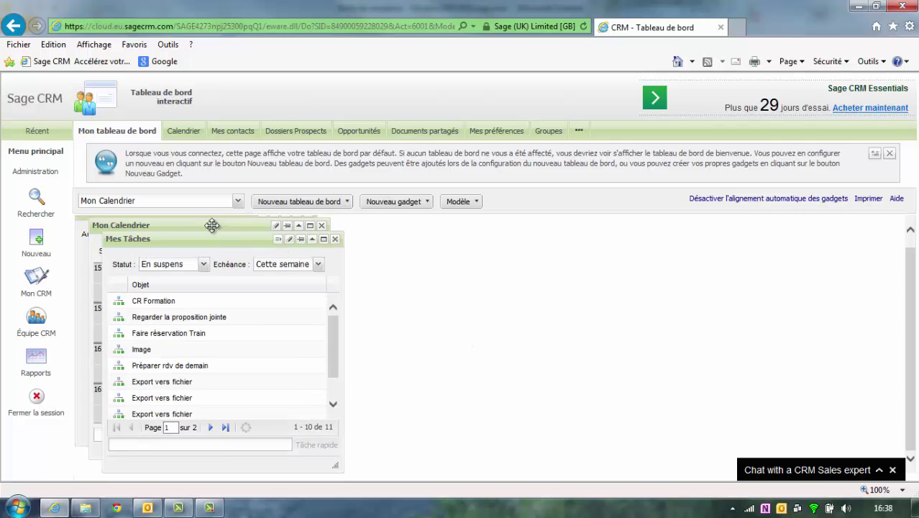
Step: Arrange the alerts, calendar and task gadgets side by side in one row and widen Mes Tâches
left_click_drag(201, 238, 763, 213)
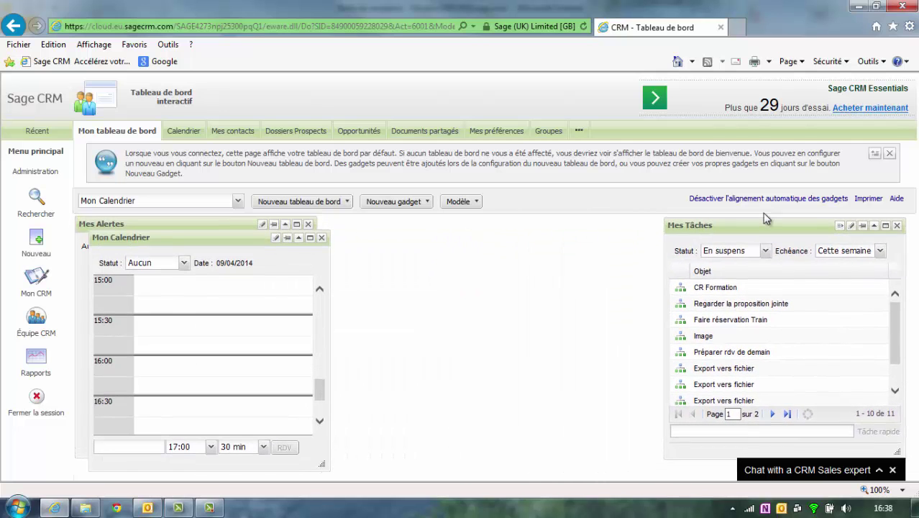
left_click_drag(230, 233, 461, 228)
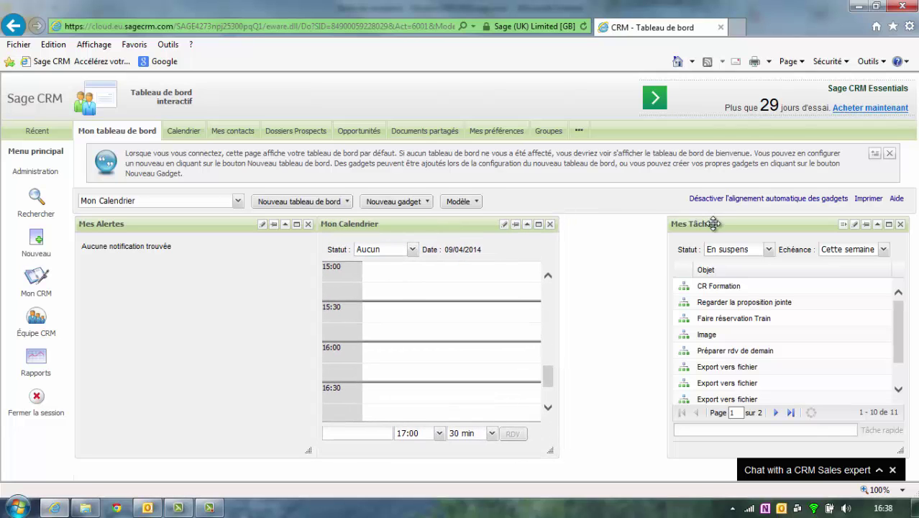
left_click_drag(716, 222, 610, 218)
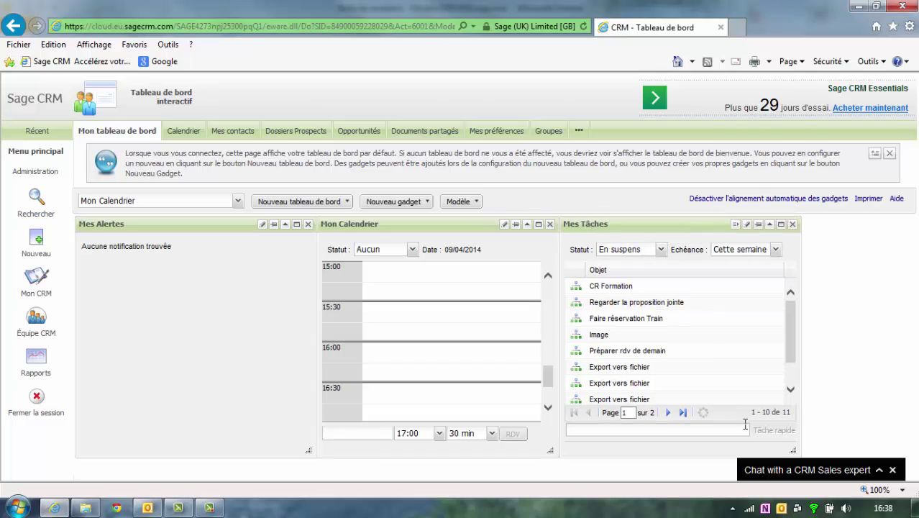
left_click_drag(794, 450, 877, 449)
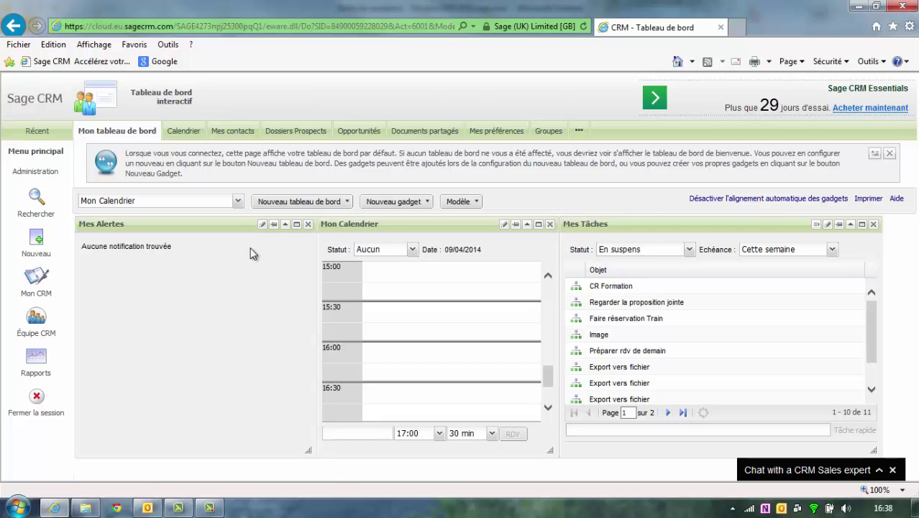
Step: Create another dashboard named Les Opportunités and dismiss its gadget template selection without adding any
left_click(309, 205)
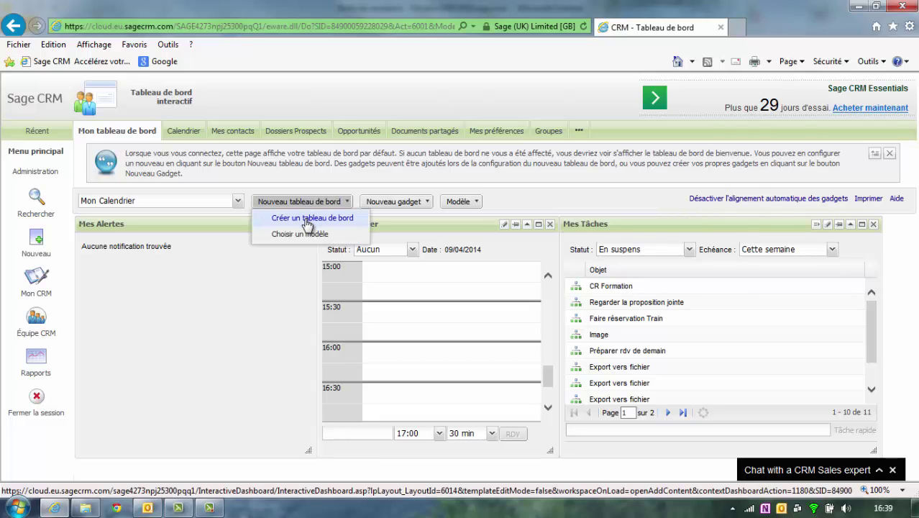
left_click(307, 224)
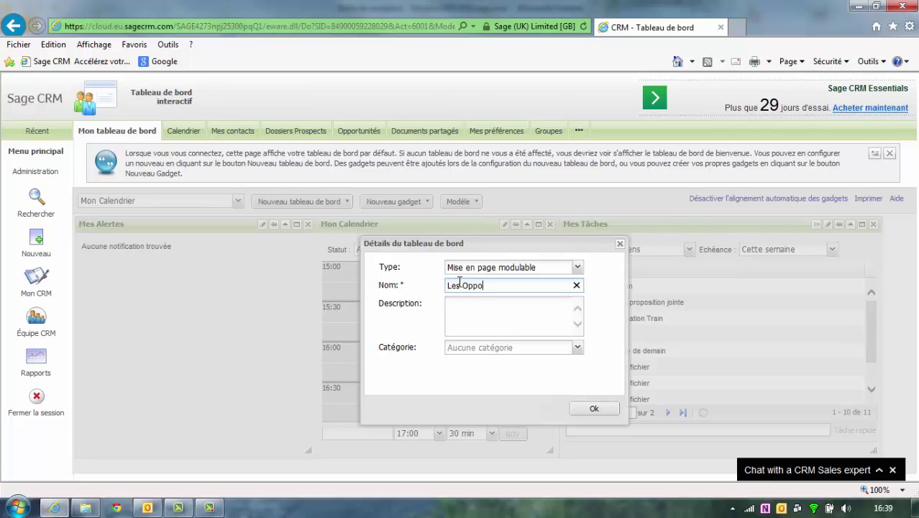
type("Les Opportunités")
left_click(591, 407)
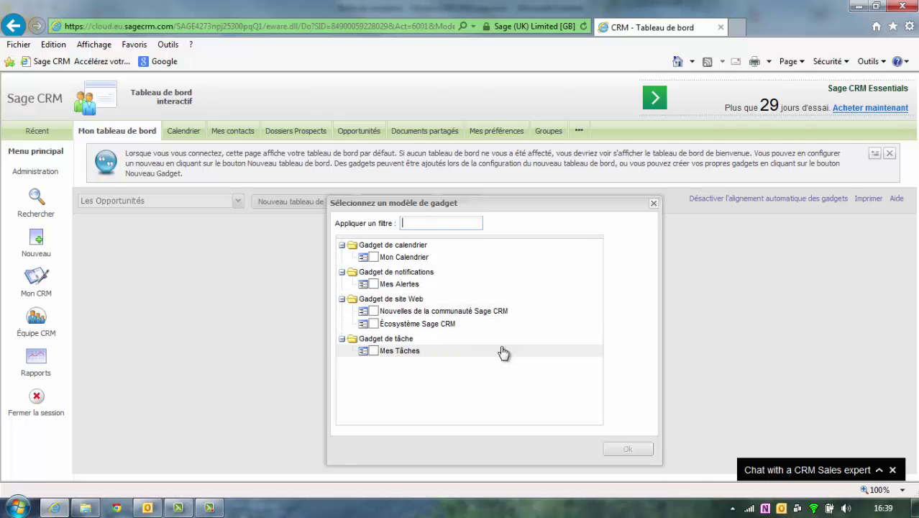
left_click(654, 204)
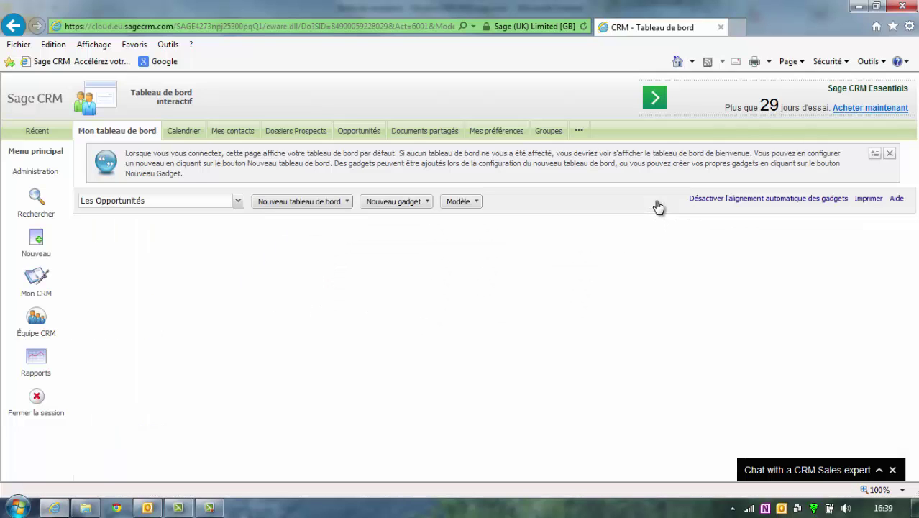
Step: Start a new Graphique gadget and choose the Mes opportunités ouvertes actuellement report as its data source
left_click(396, 208)
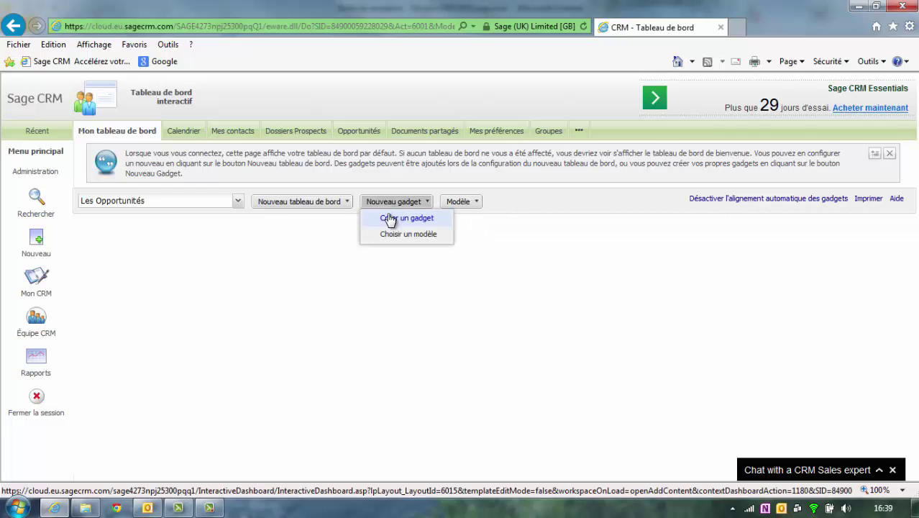
left_click(389, 220)
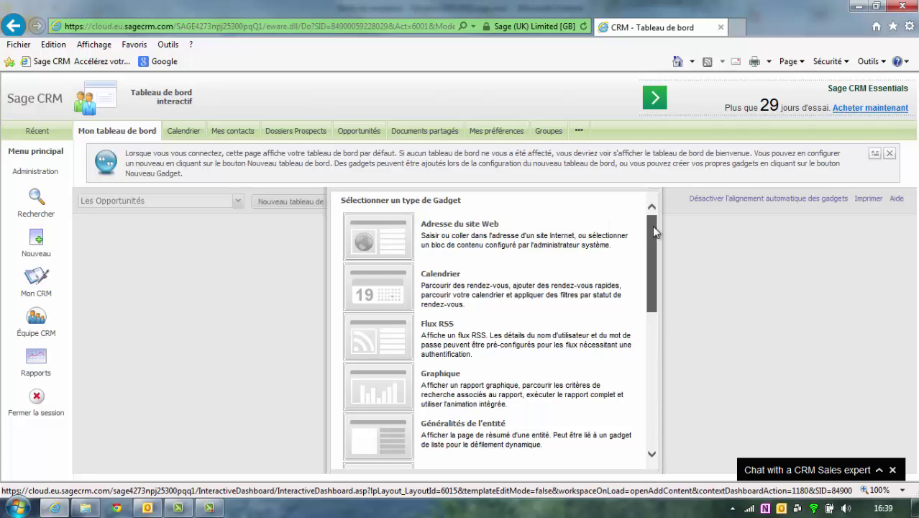
mouse_move(652, 225)
left_mouse_down()
mouse_move(652, 288)
mouse_move(653, 210)
left_mouse_up()
left_click_drag(650, 247, 650, 302)
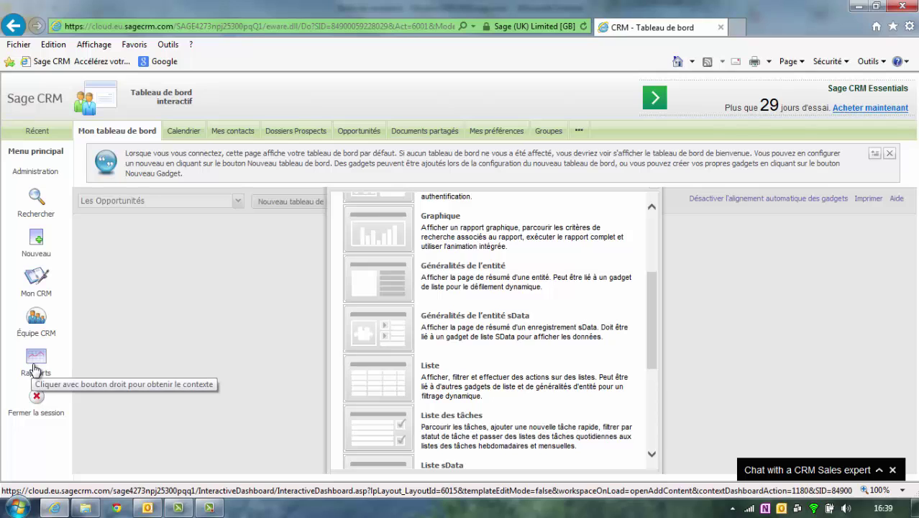
left_click(473, 234)
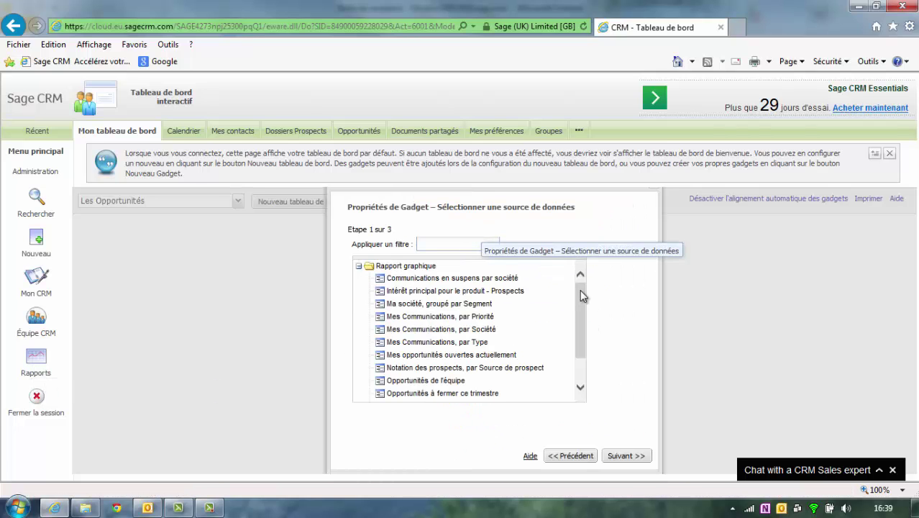
left_click_drag(579, 289, 583, 319)
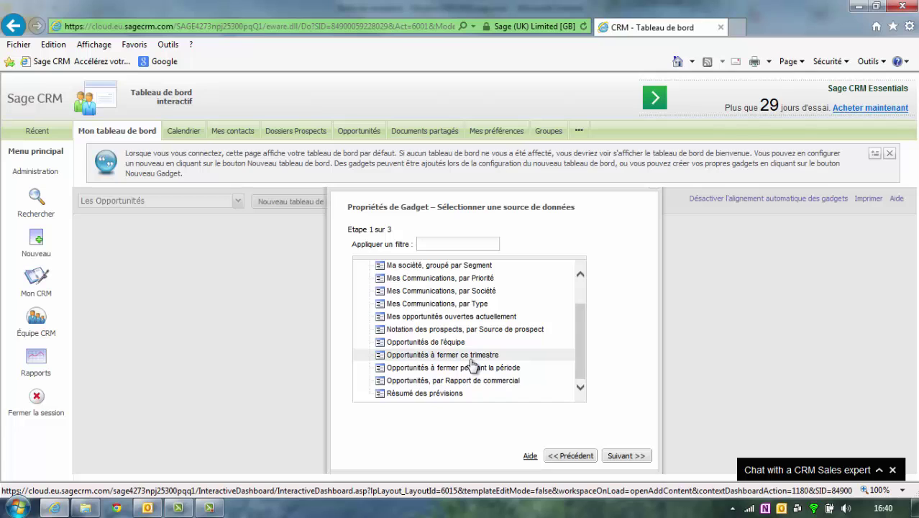
left_click(471, 317)
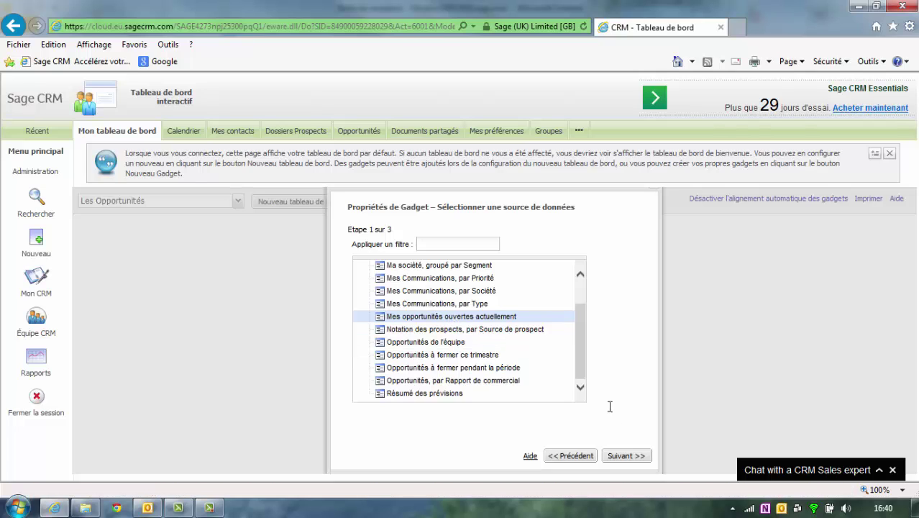
left_click(622, 456)
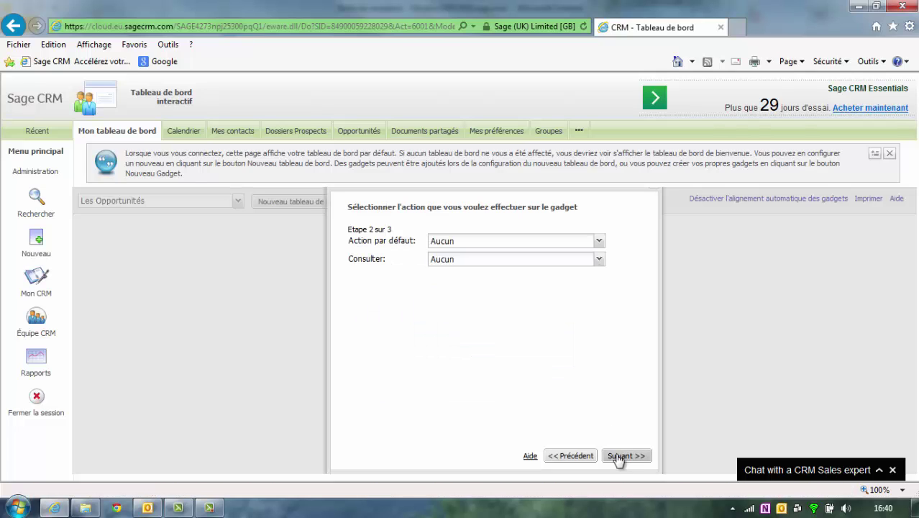
Step: Set the gadget's Consulter action to Exécuter le rapport, name it Mes Opportunités en cours and finish creating it
left_click(601, 260)
left_click(499, 288)
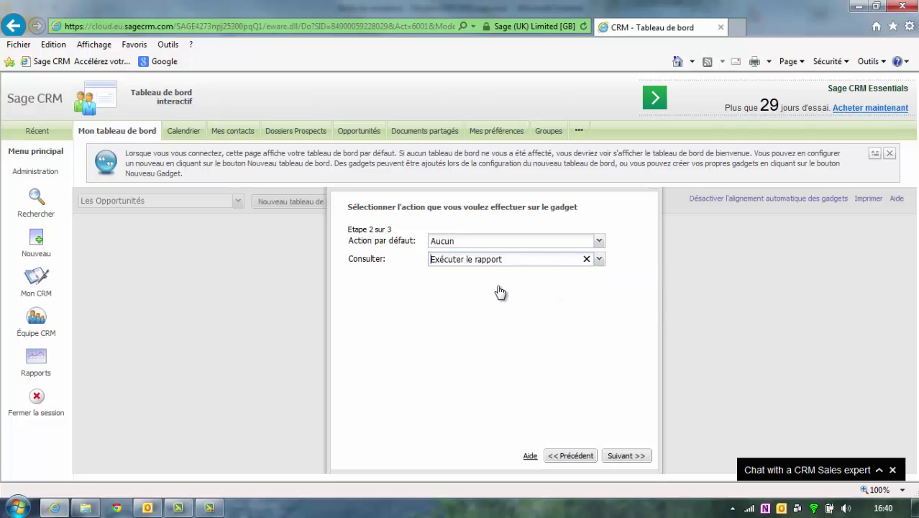
left_click(622, 455)
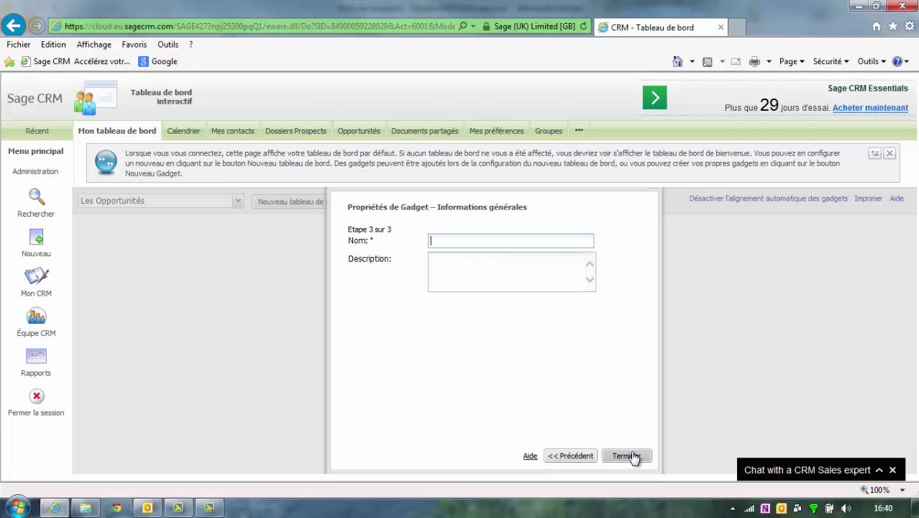
left_click(510, 240)
type("Mes Opportunités en cours")
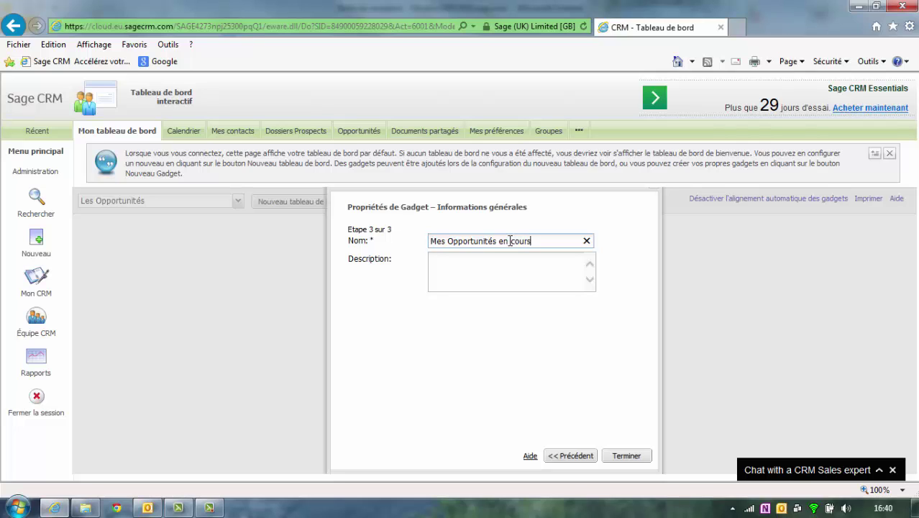
left_click(630, 458)
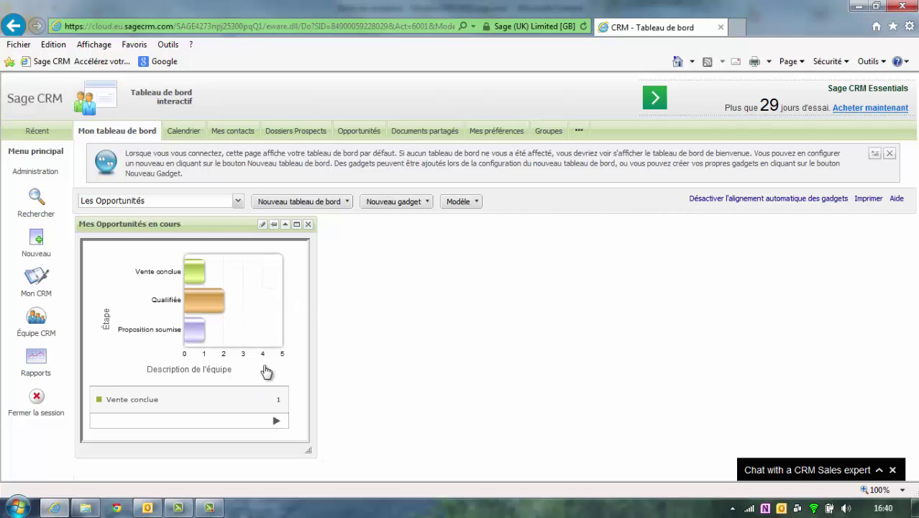
Step: Run the full report from the chart gadget, review its chart and opportunity table, and close the report window
left_click(277, 428)
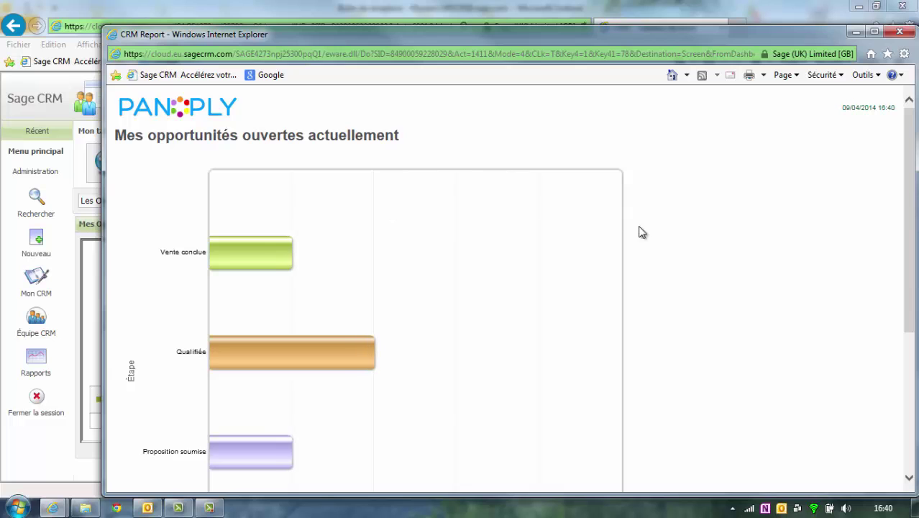
scroll(727, 263, "down", 5)
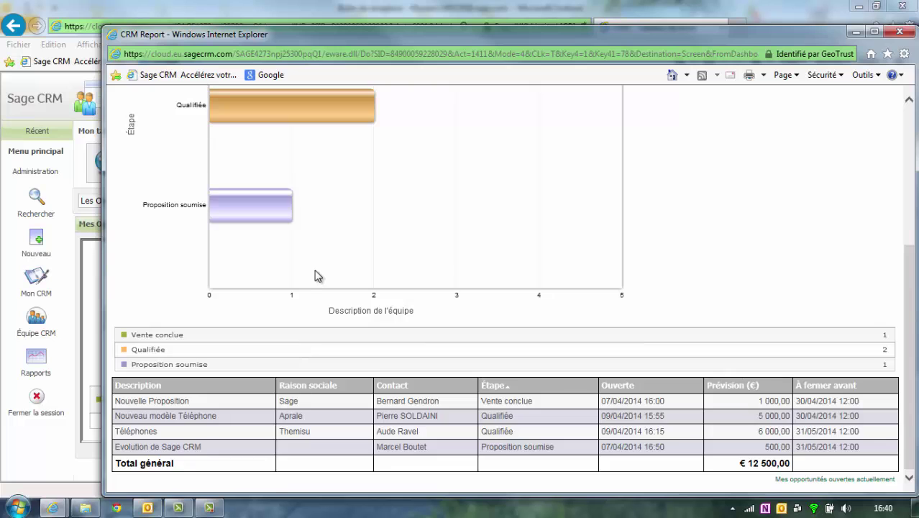
scroll(317, 275, "up", 4)
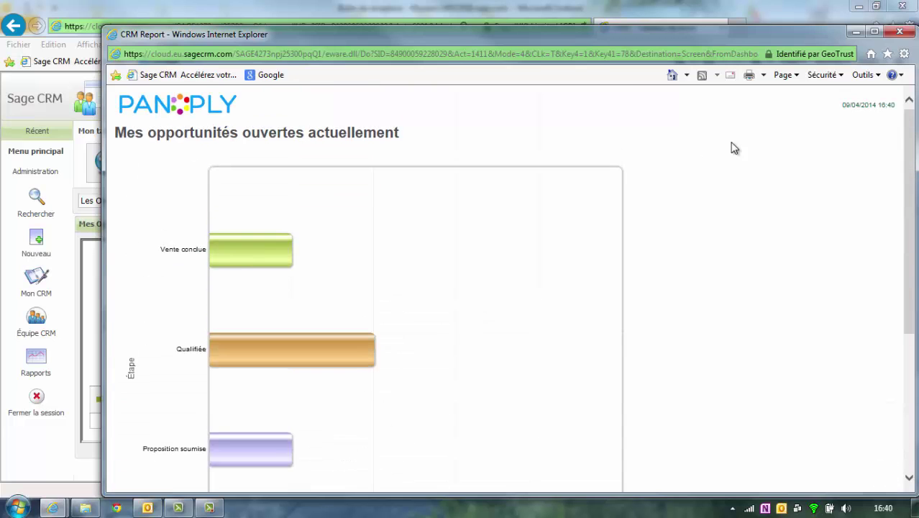
left_click(900, 32)
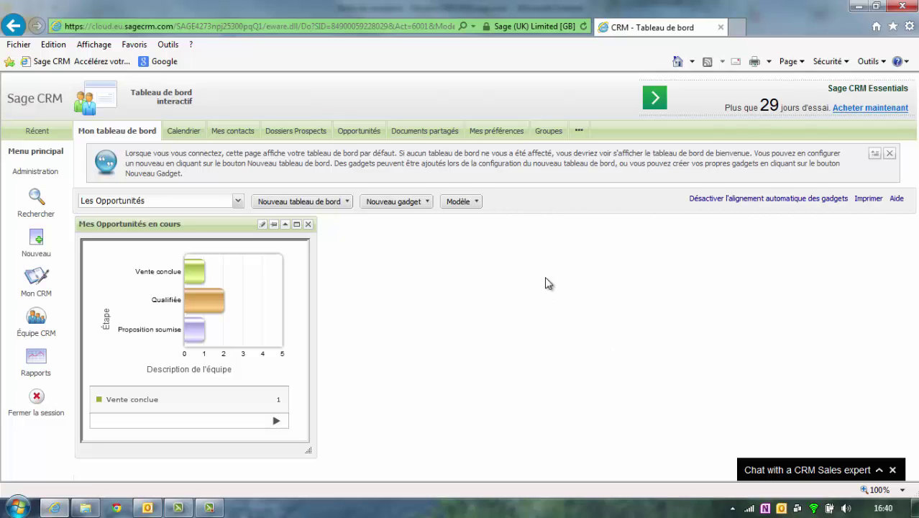
Step: Start a new Liste gadget based on the Opportunité entity, with the Mes opportunités ouvertes actuellement report as data source
left_click(406, 205)
left_click(395, 217)
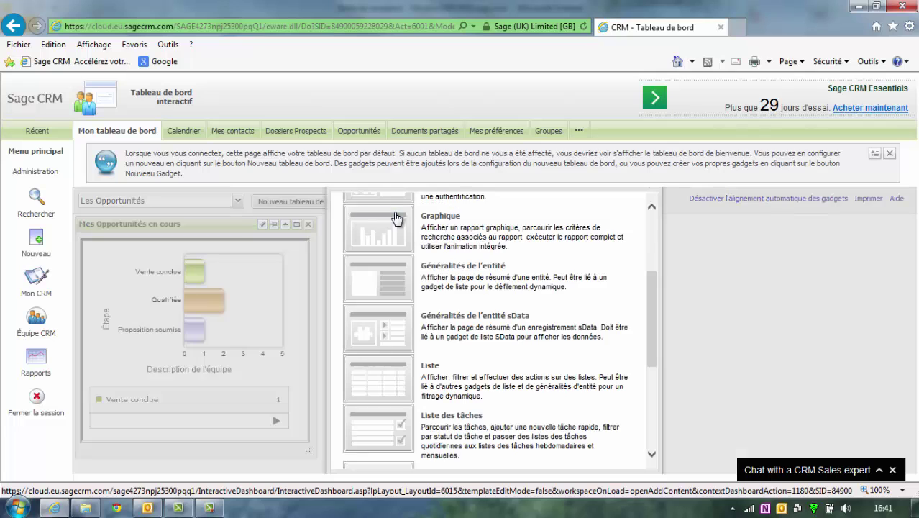
left_click(460, 381)
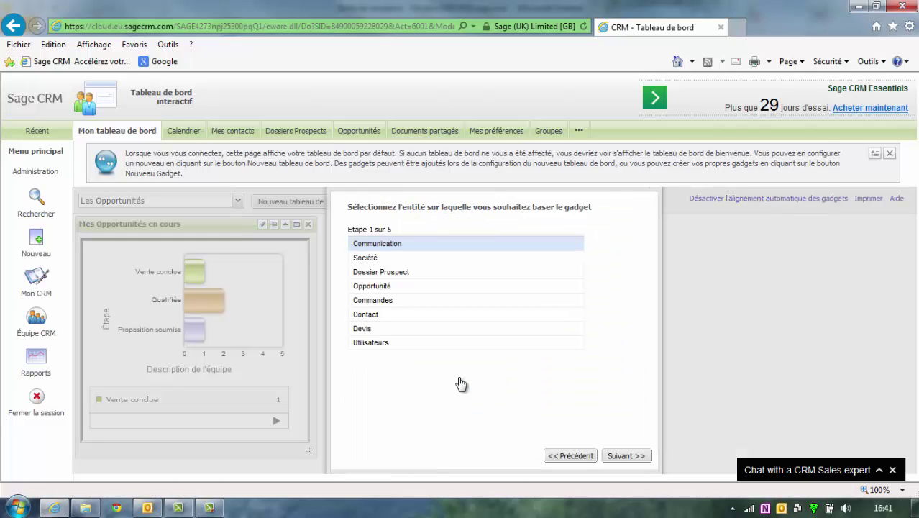
left_click(370, 287)
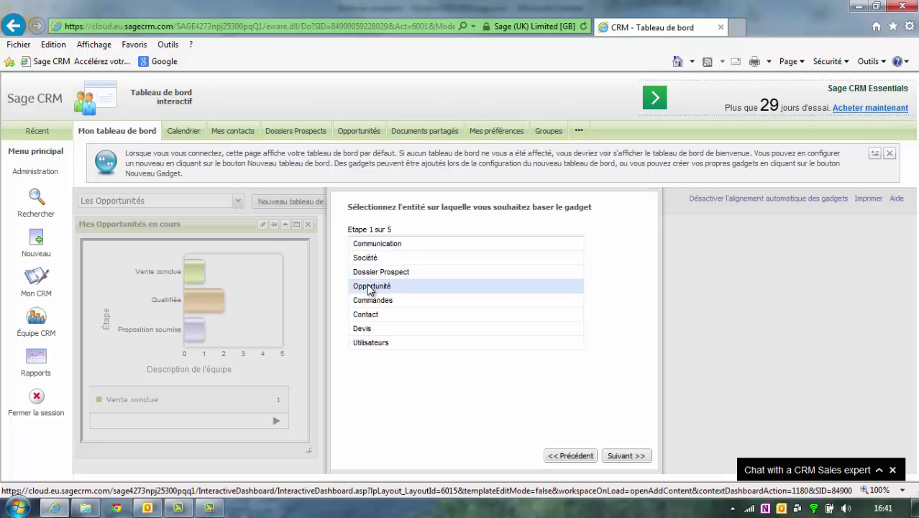
left_click(618, 457)
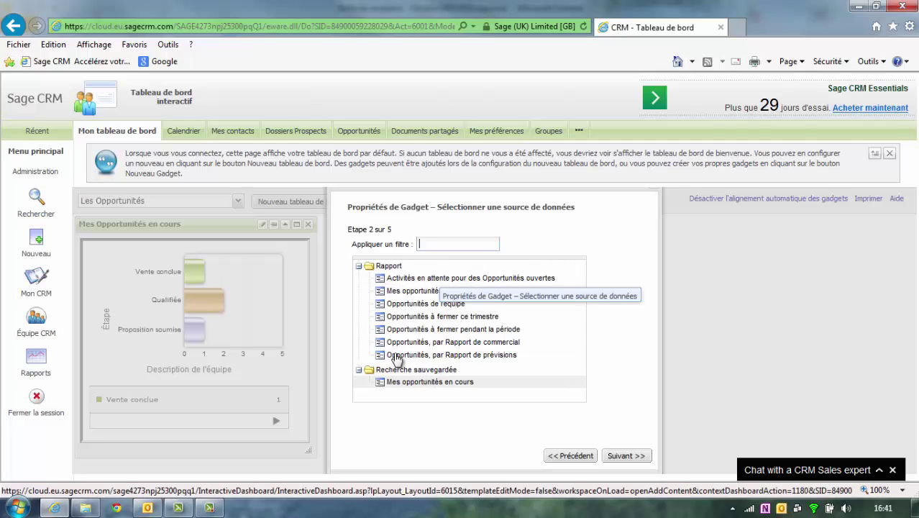
left_click(430, 291)
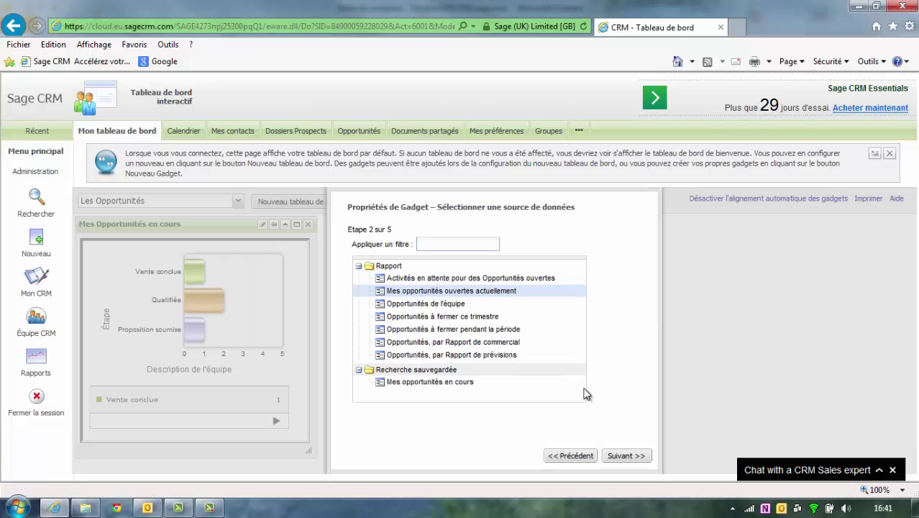
left_click(622, 456)
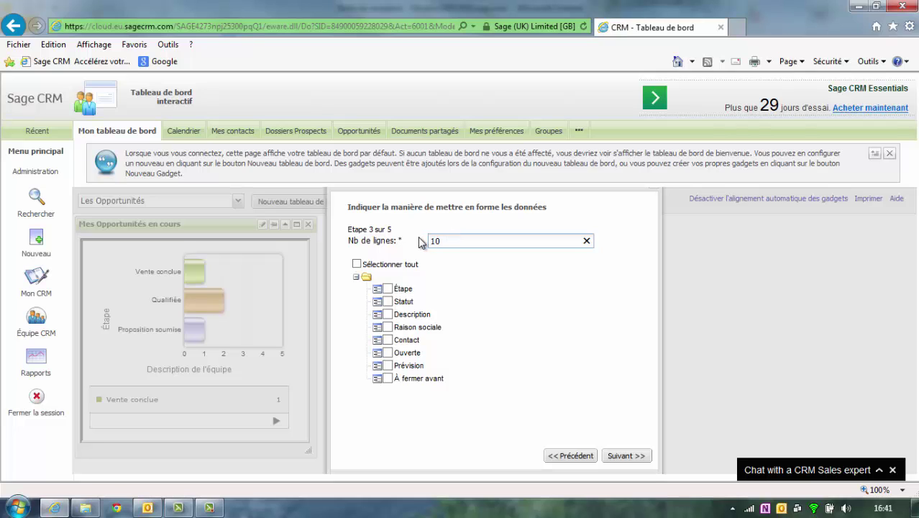
Step: Include all available columns except Statut in the list gadget and continue to its action settings
left_click(356, 265)
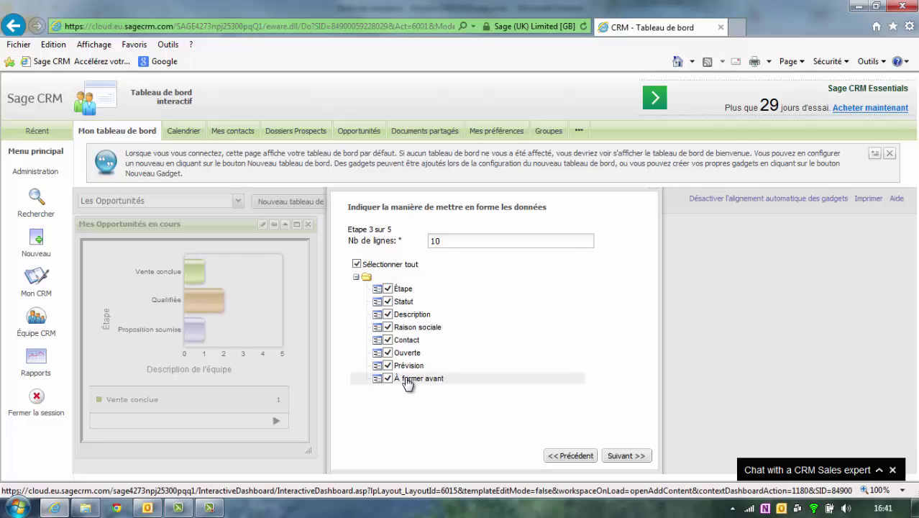
left_click(387, 301)
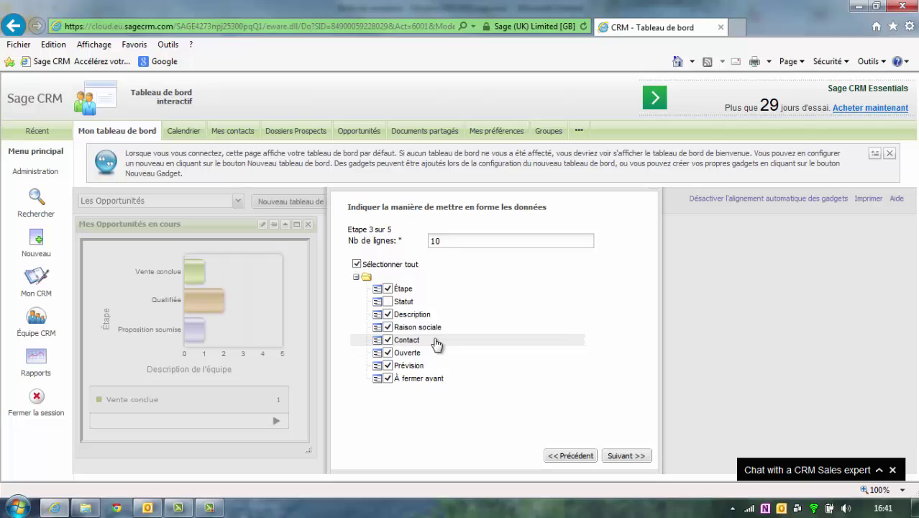
left_click(636, 457)
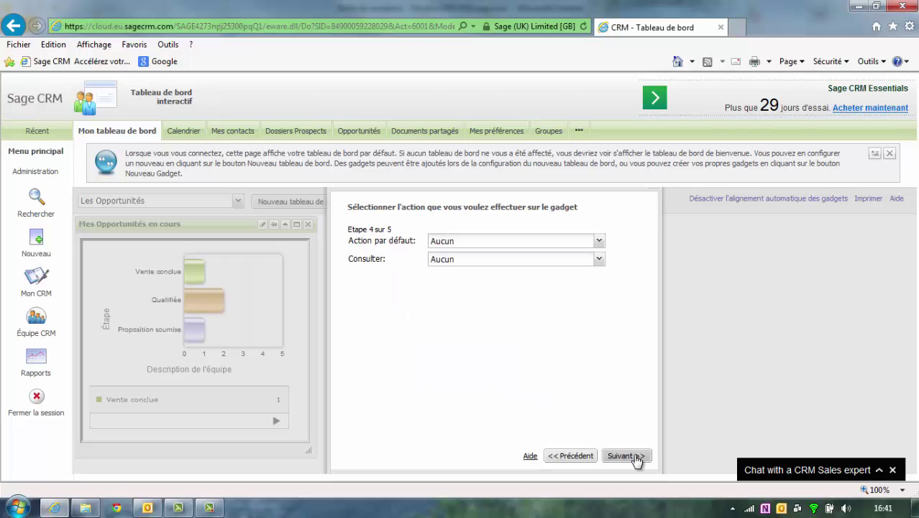
Step: Set the list gadget's default action to Afficher les enregistrements dans Sage CRM and its Consulter action to Nouvelle tâche
left_click(601, 243)
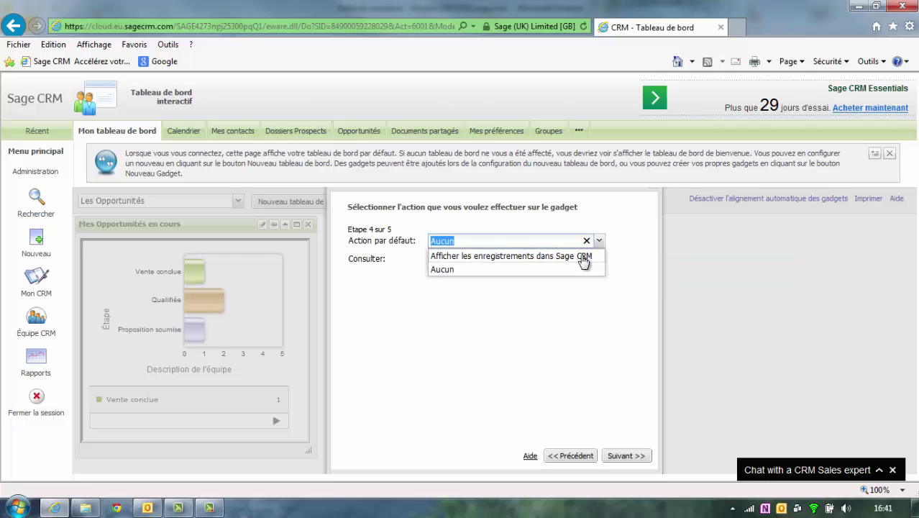
left_click(585, 259)
left_click(598, 261)
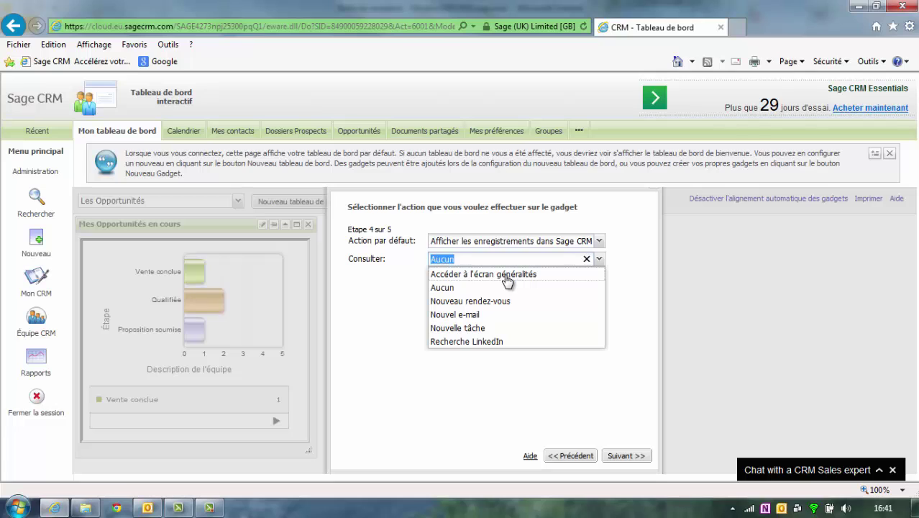
left_click(474, 329)
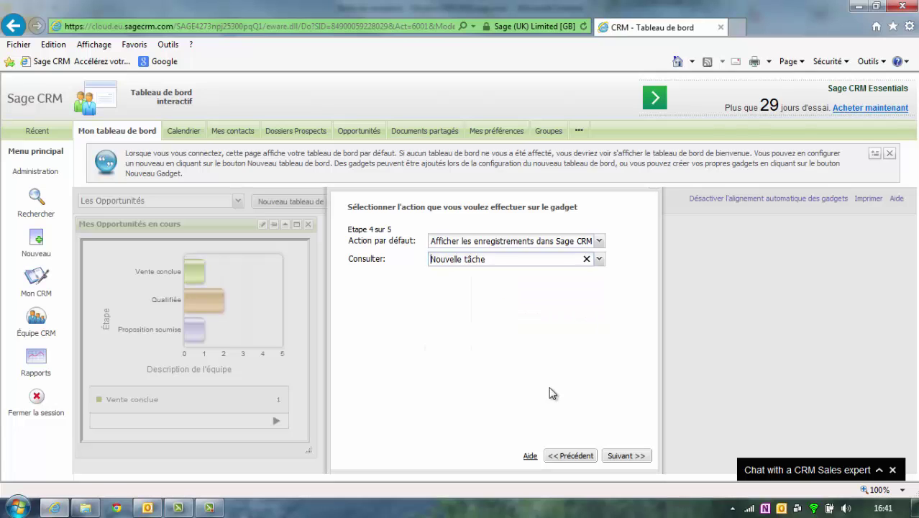
left_click(631, 459)
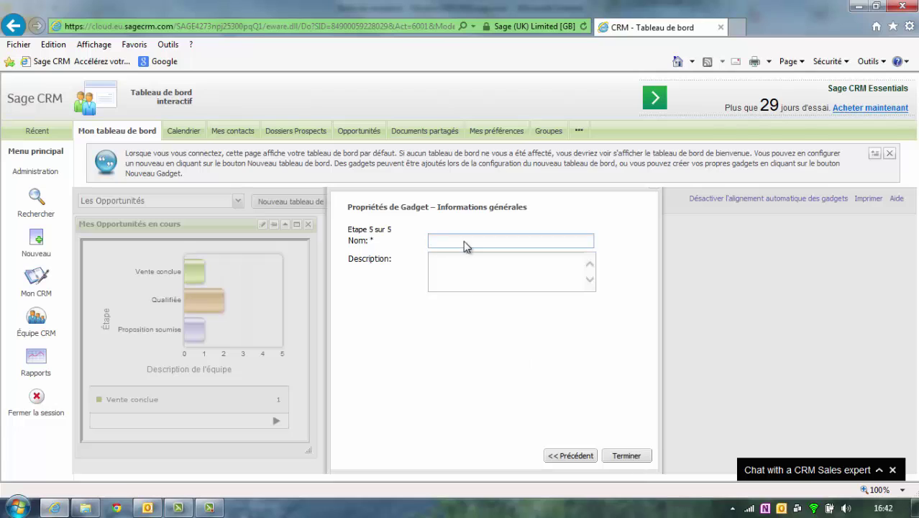
Step: Name the gadget Liste des Opportunités, finish creating it, then place it beside the chart gadget and widen it
type("Liste des Opportunités")
left_click(627, 456)
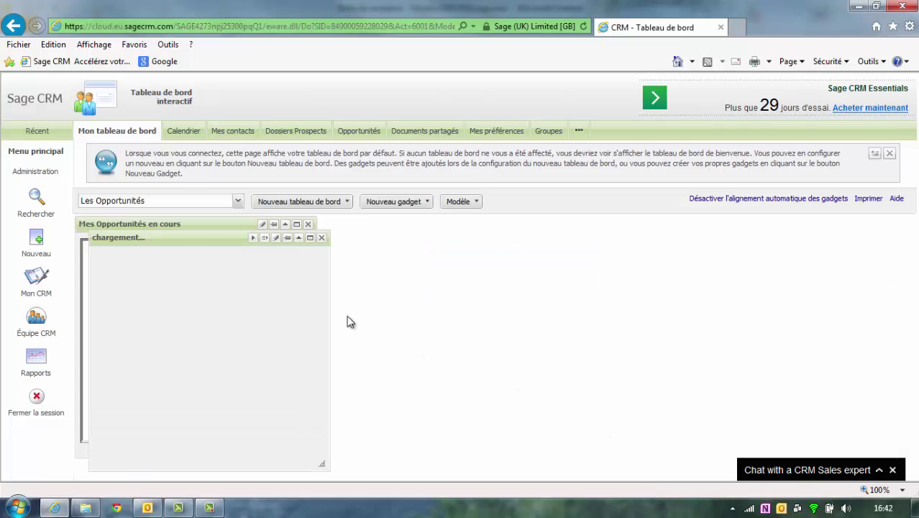
left_click_drag(204, 238, 431, 235)
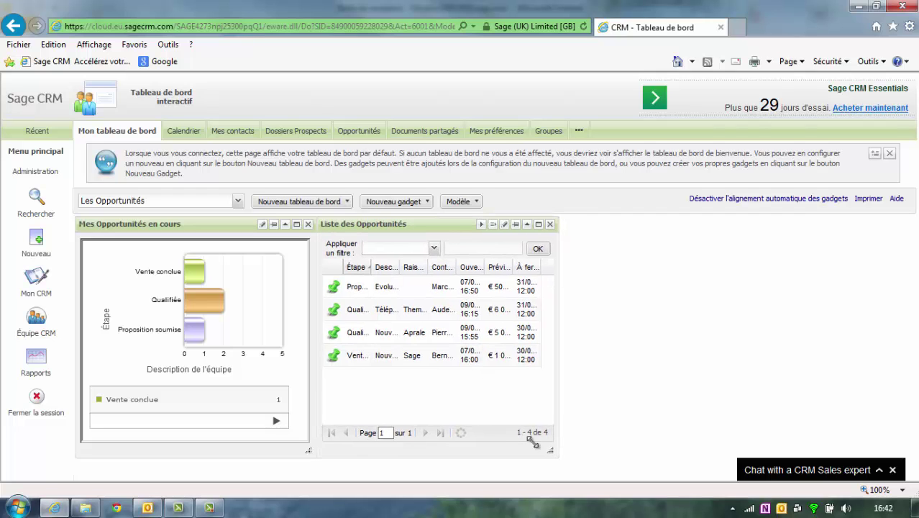
left_click_drag(552, 449, 710, 439)
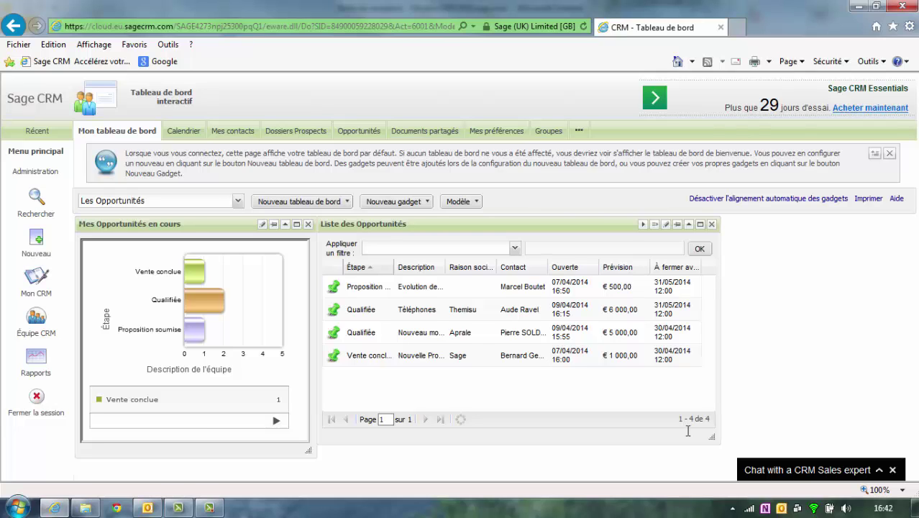
Step: Hide the Contact column in the Liste des Opportunités gadget and view the fields offered for filtering
left_click(543, 267)
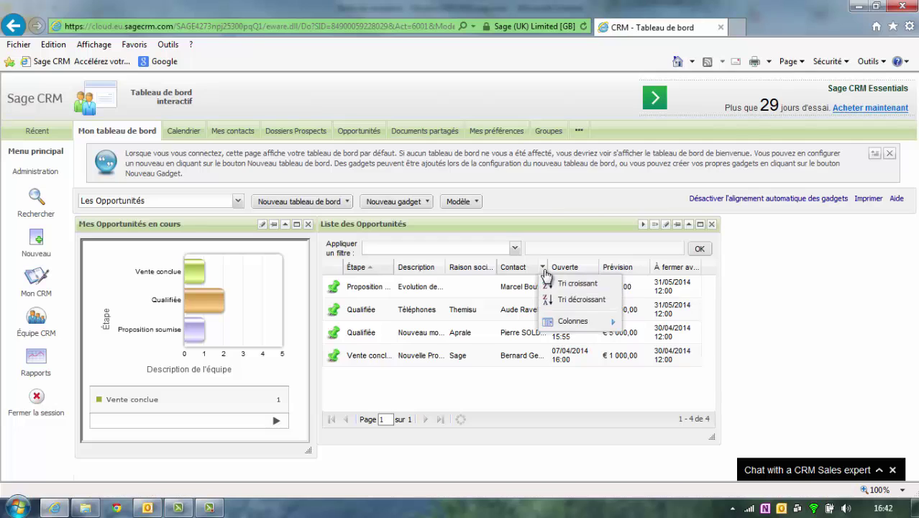
mouse_move(573, 321)
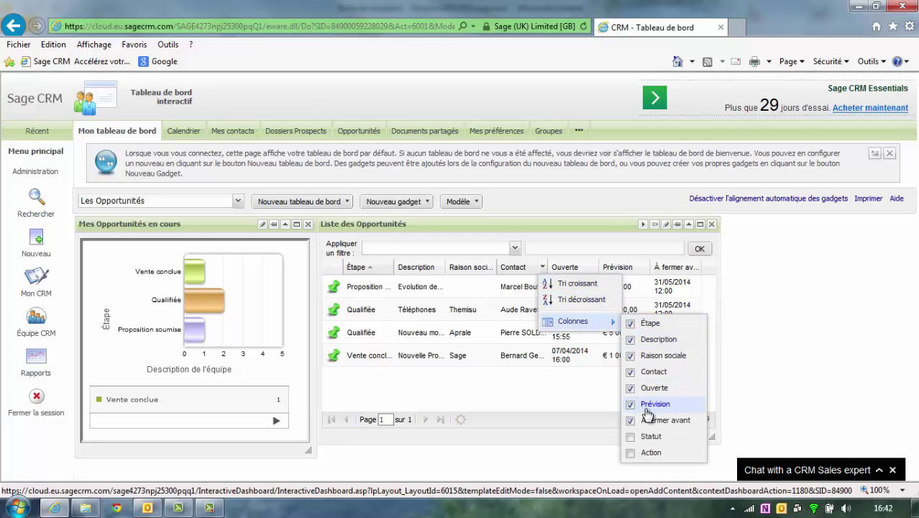
left_click(663, 379)
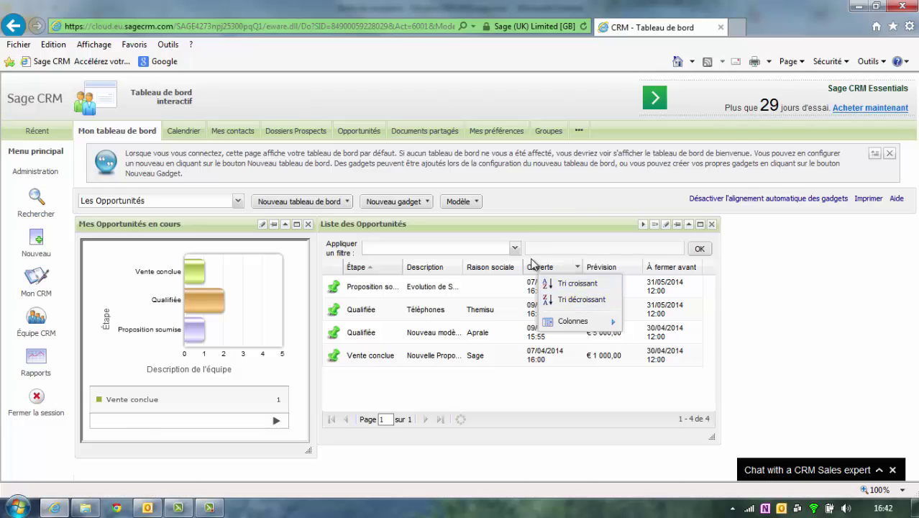
left_click(515, 249)
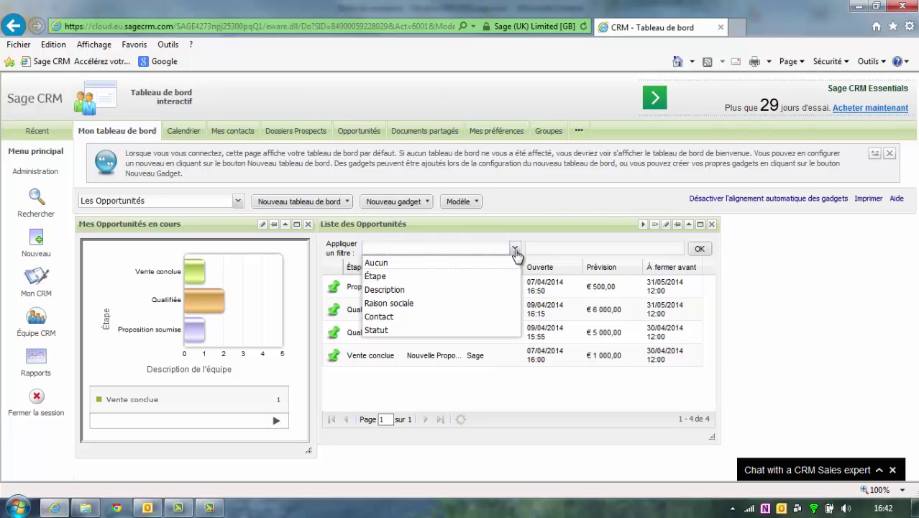
left_click(515, 248)
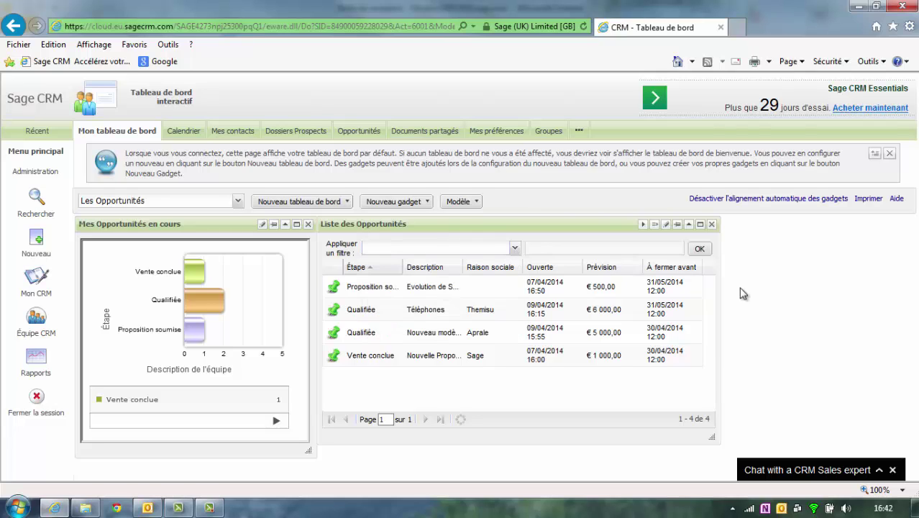
Step: Start a new Généralités de l'entité gadget based on the Opportunité entity, using the Écran Détails d'Opportunité block
left_click(396, 202)
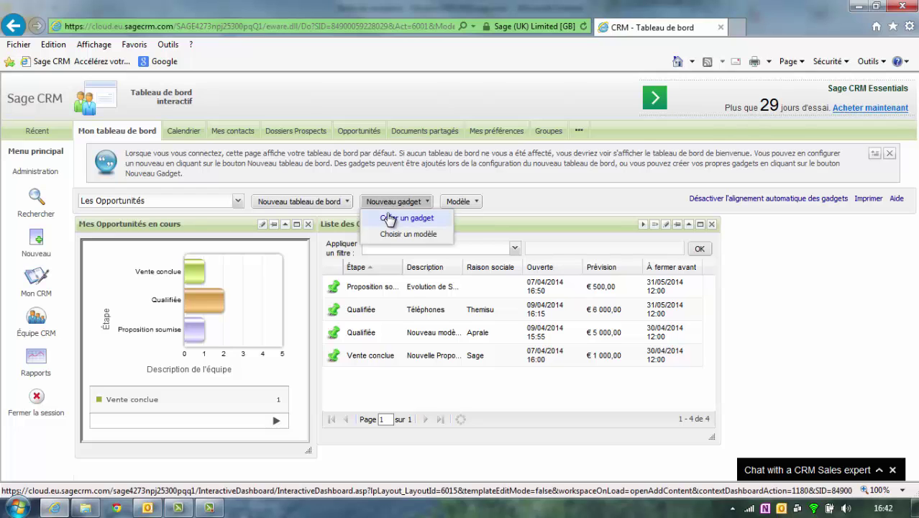
left_click(389, 219)
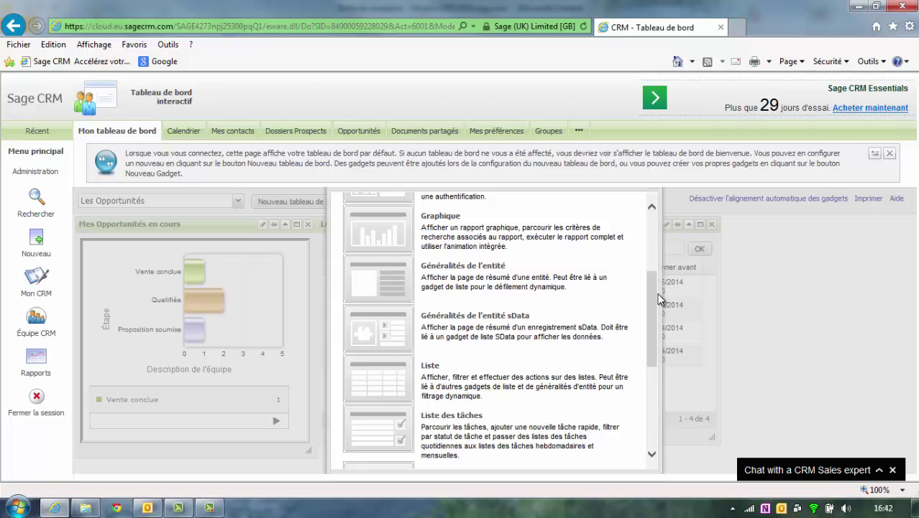
mouse_move(653, 291)
left_mouse_down()
mouse_move(654, 384)
mouse_move(646, 295)
left_mouse_up()
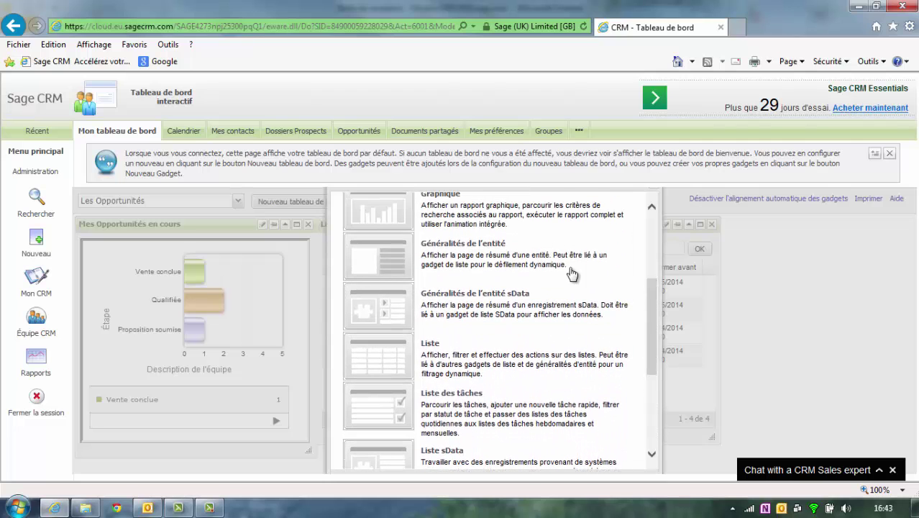
left_click(479, 256)
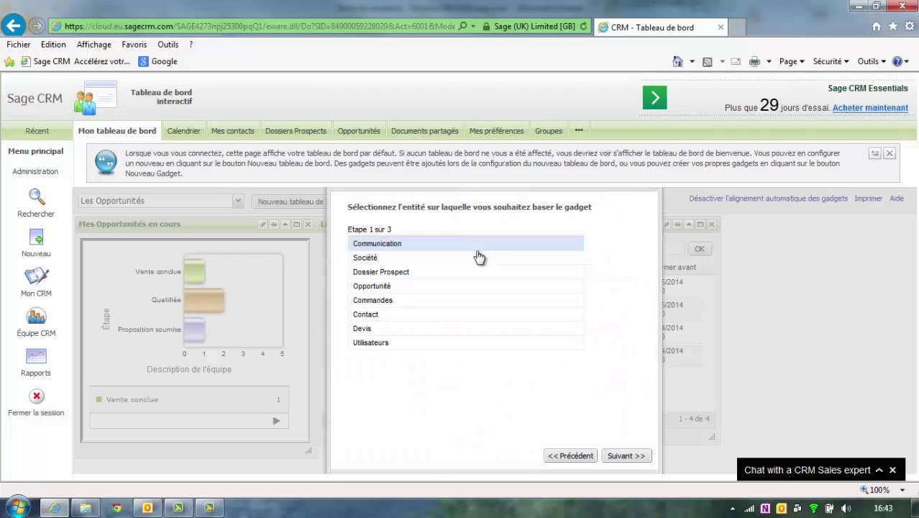
left_click(381, 288)
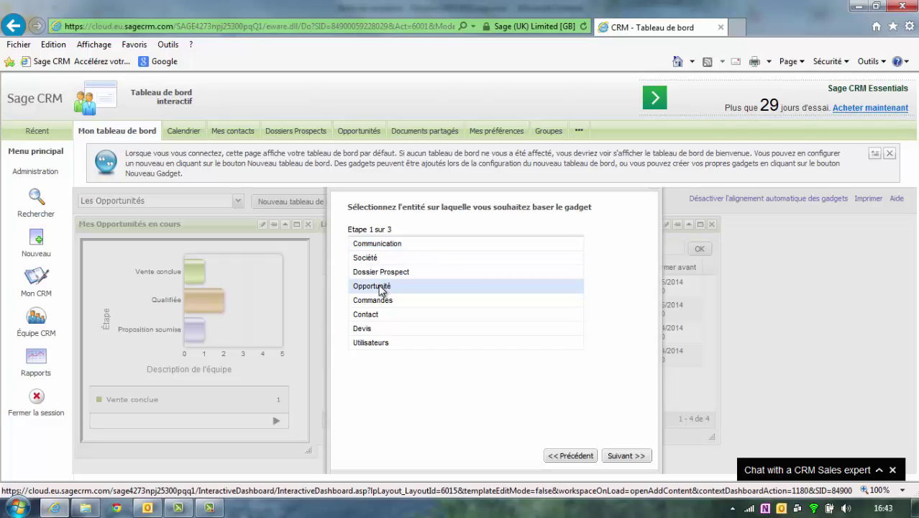
left_click(626, 455)
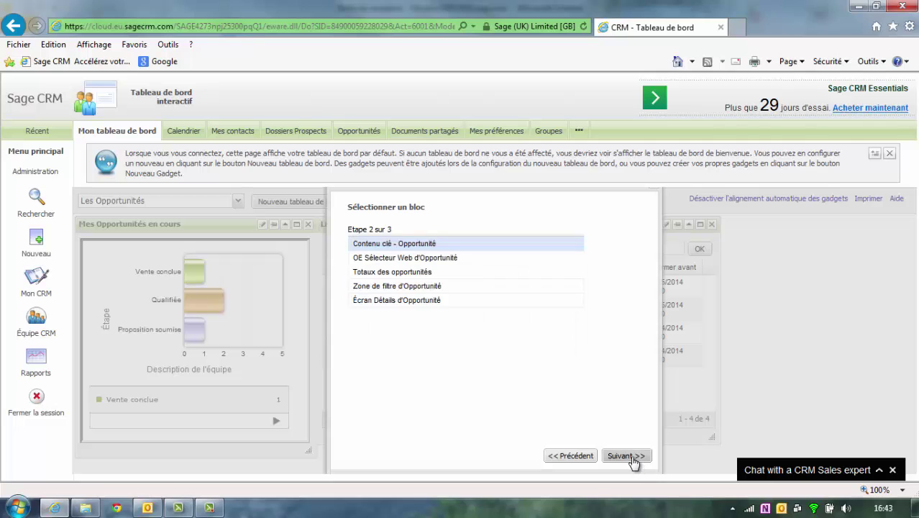
left_click(420, 304)
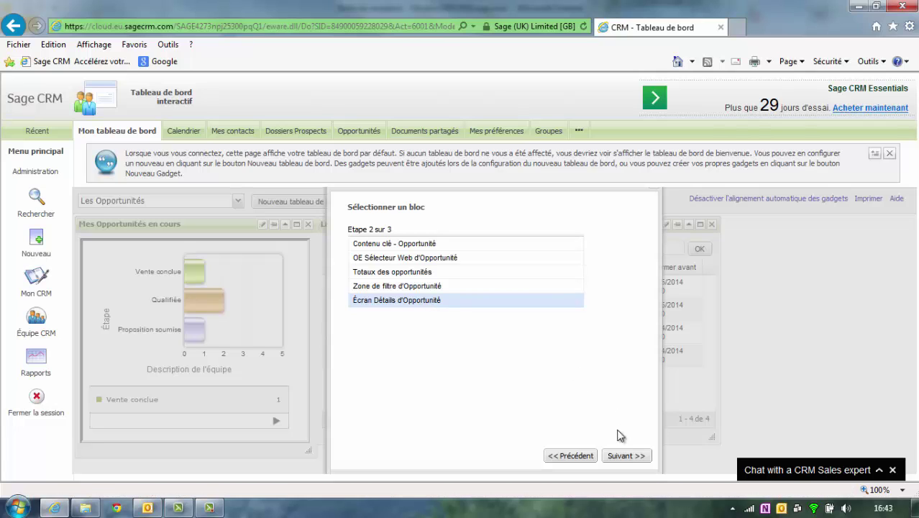
left_click(622, 457)
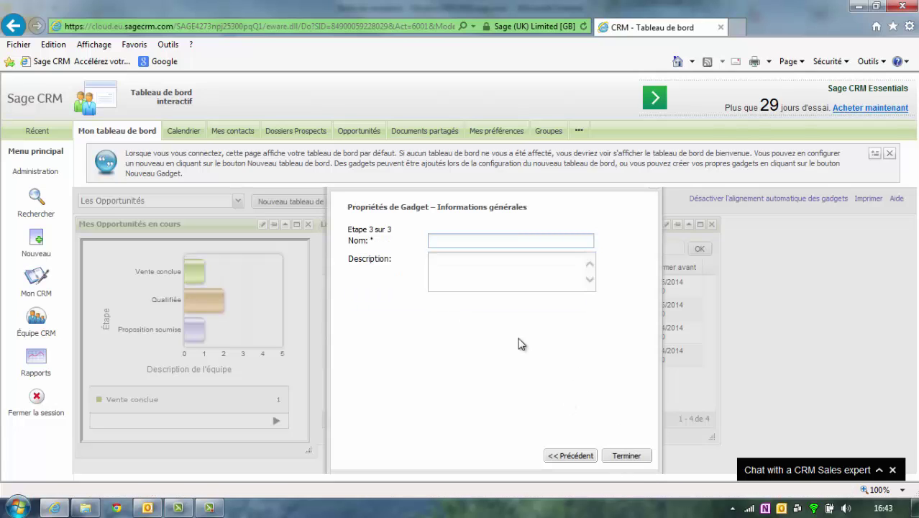
Step: Name the gadget Détail, finish creating it, and fit it beside the opportunity list by narrowing the list
type("Détail")
left_click(625, 461)
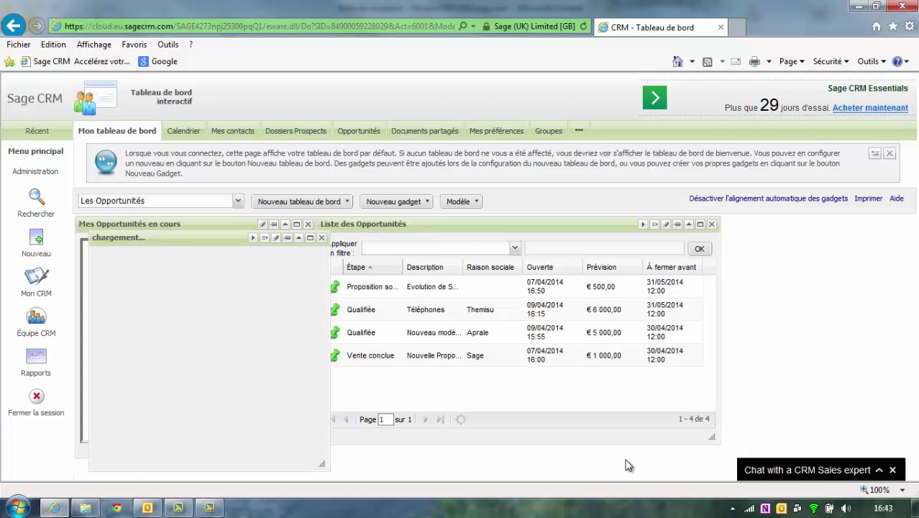
left_click_drag(201, 232, 823, 218)
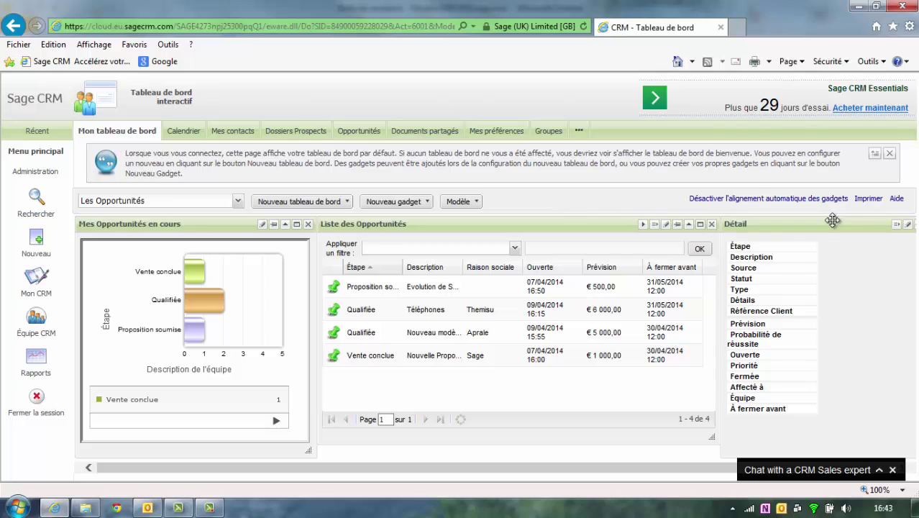
left_click_drag(711, 437, 657, 438)
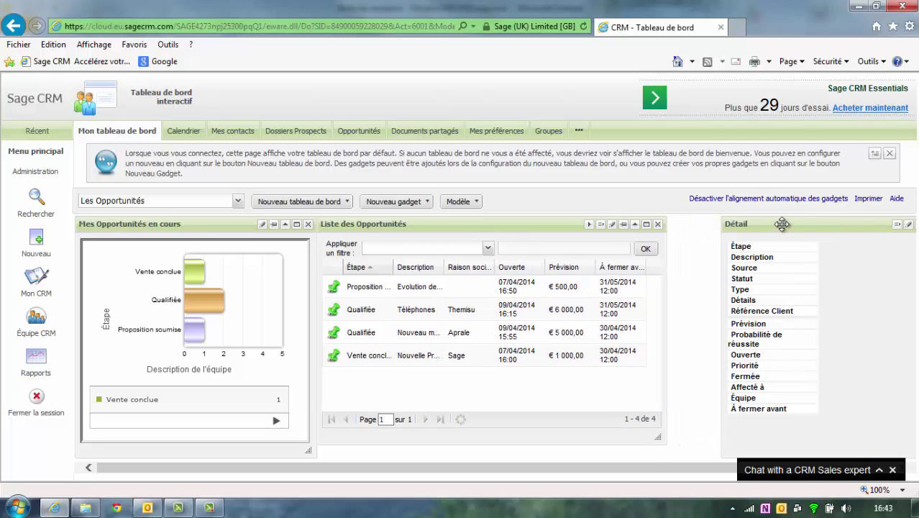
left_click_drag(781, 224, 730, 223)
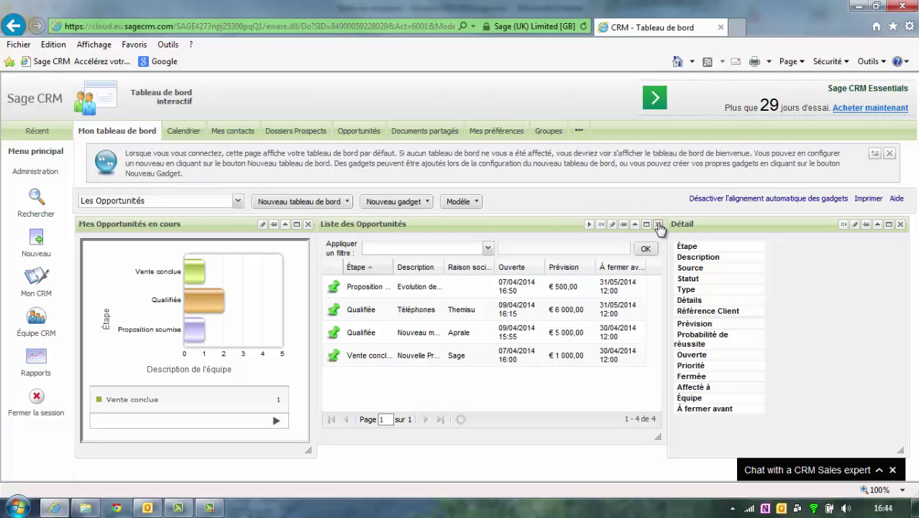
Step: Link Liste des Opportunités to send data to the Détail gadget, matching the Opportunité field on both sides
left_click(600, 225)
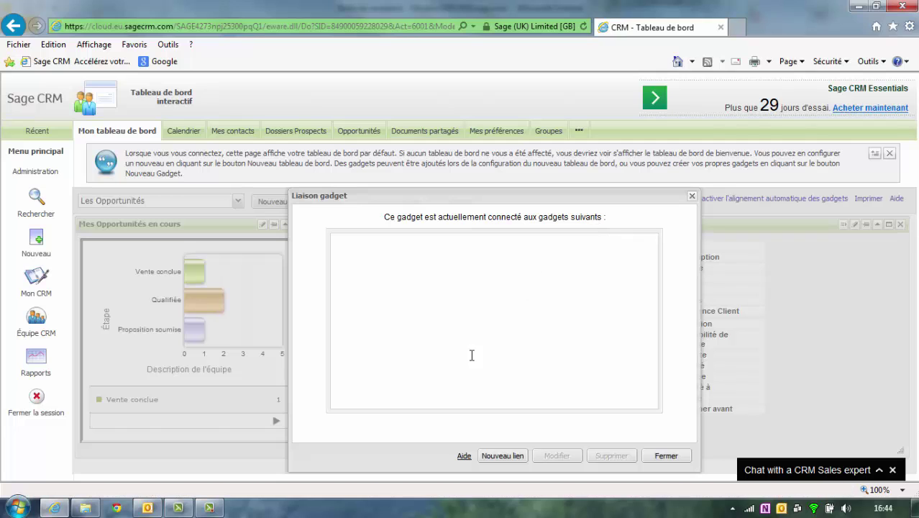
left_click(494, 454)
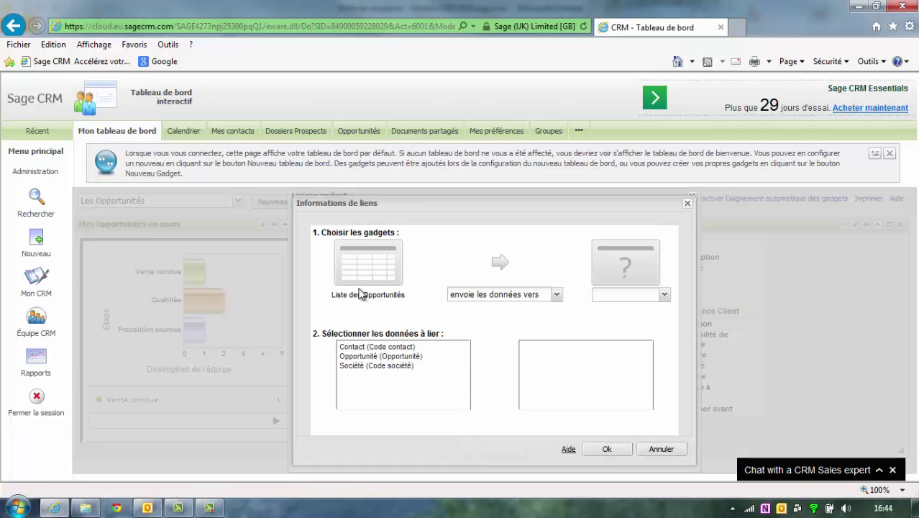
left_click(665, 296)
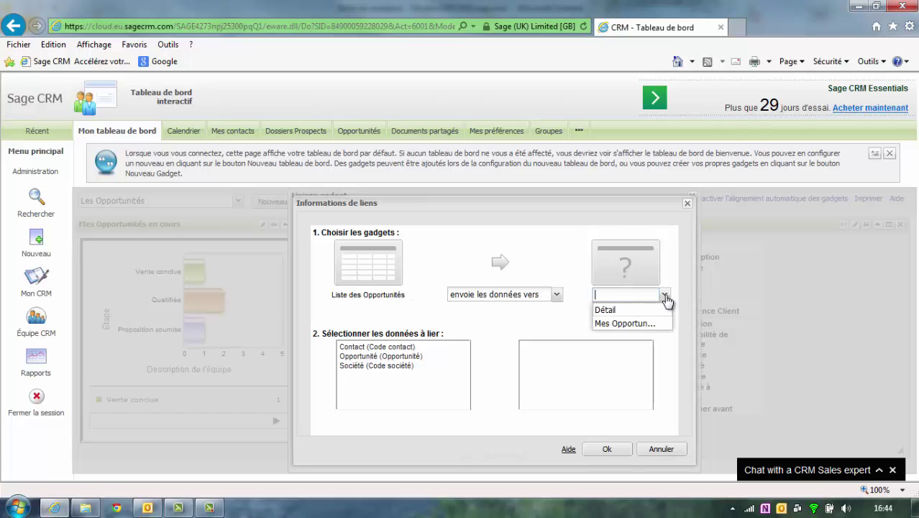
left_click(610, 317)
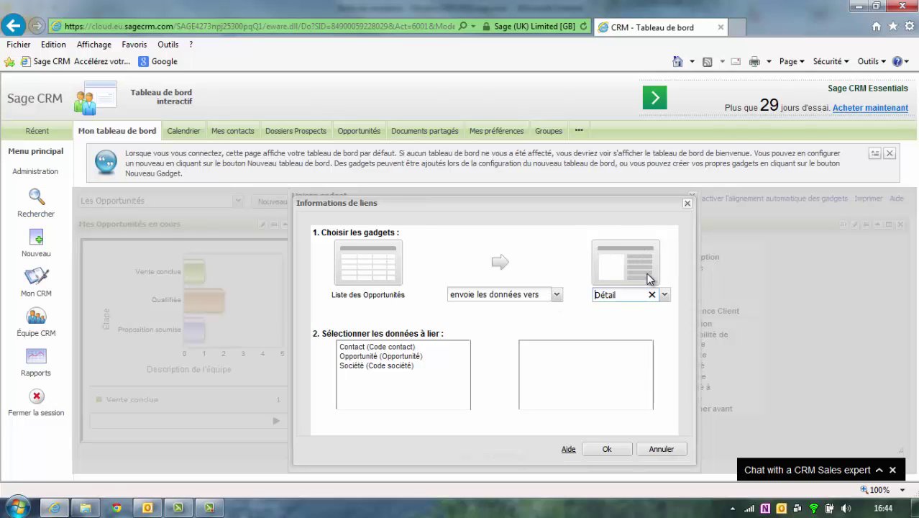
left_click(405, 357)
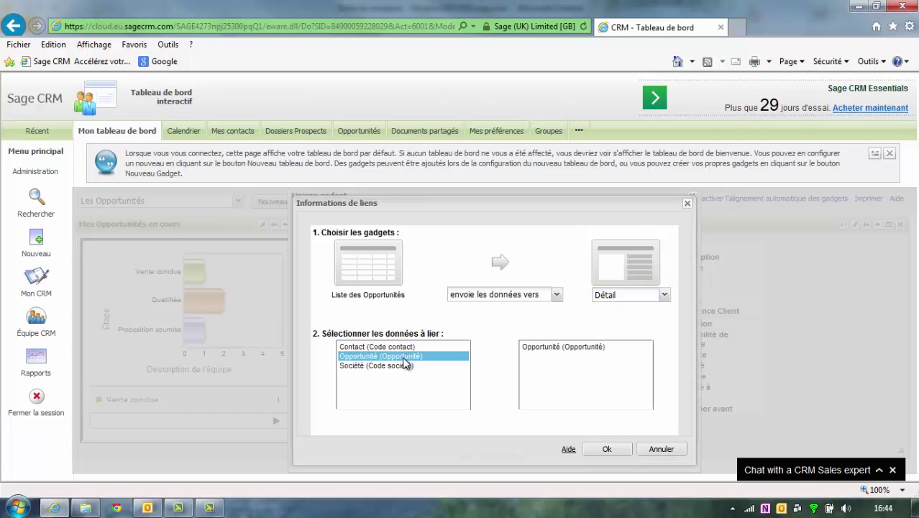
left_click(563, 348)
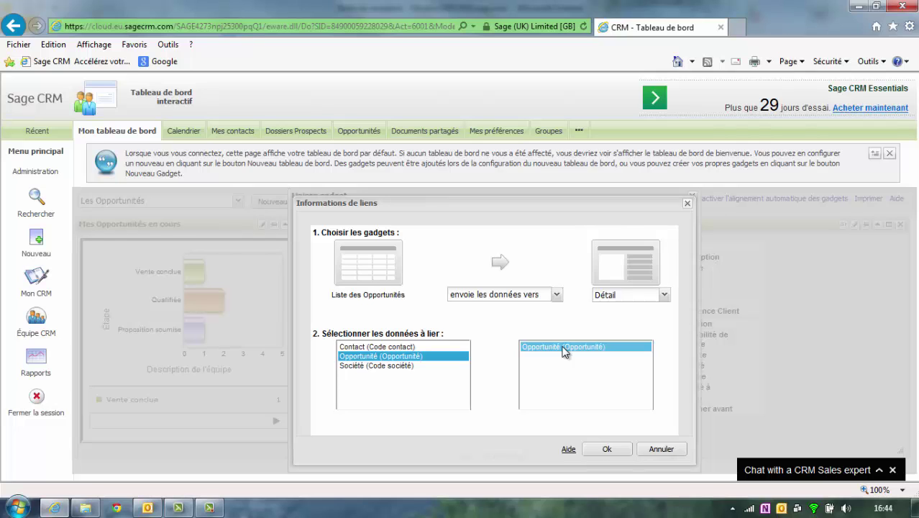
left_click(607, 449)
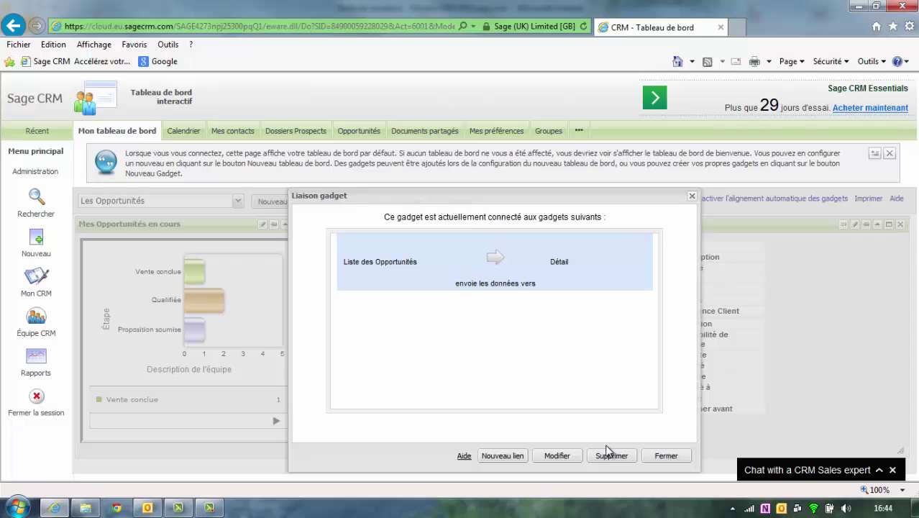
left_click(662, 455)
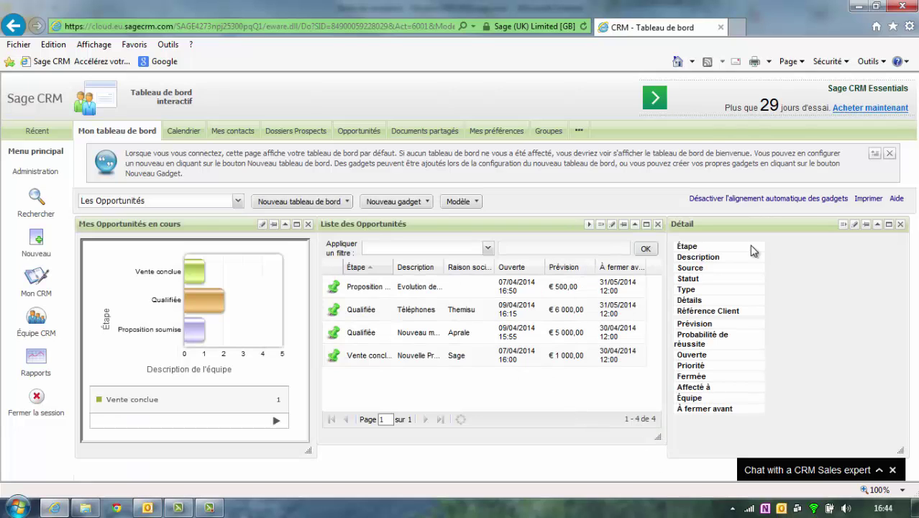
Step: View the details of the Téléphones, Nouveau modèle Téléphone and Evolution de Sage CRM opportunities in turn, dismissing the sales chat prompt
left_click(365, 310)
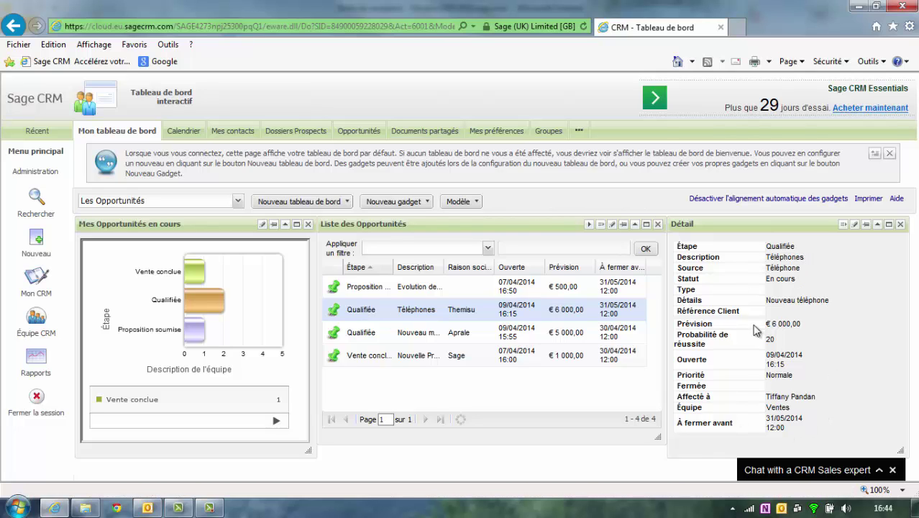
left_click(893, 470)
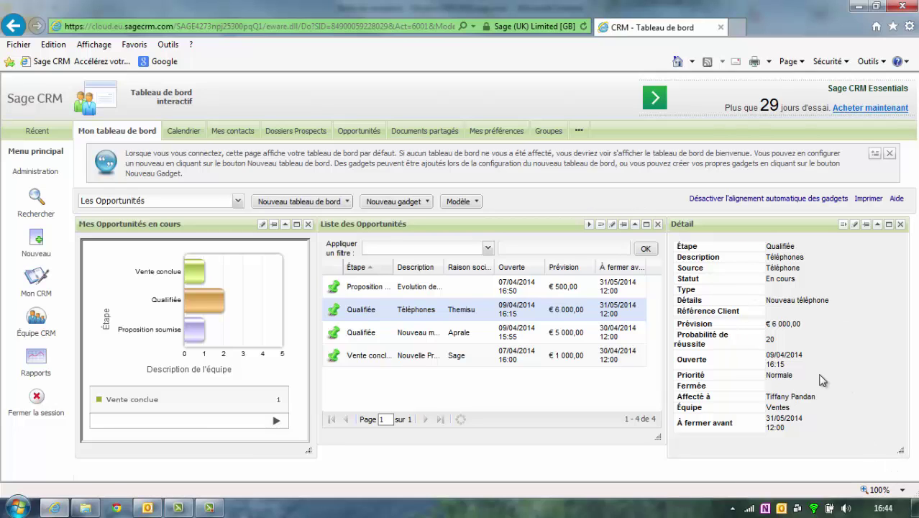
left_click(453, 335)
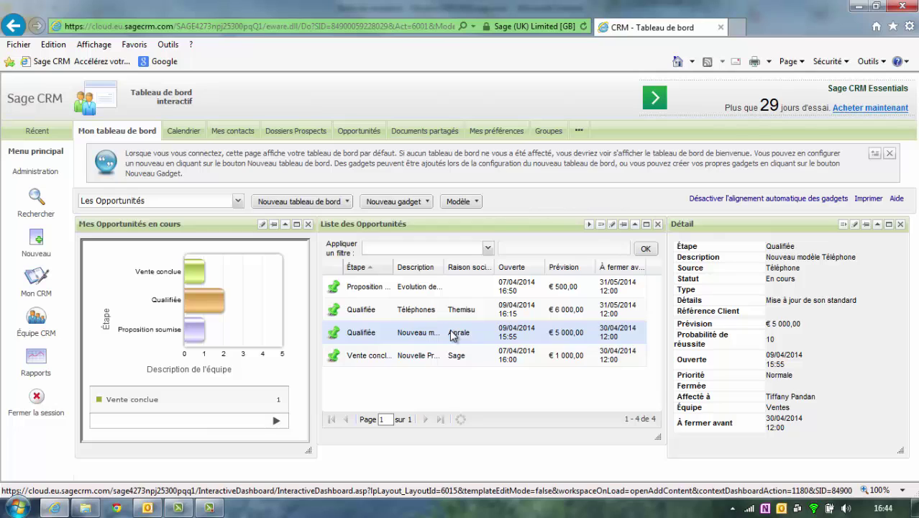
left_click(460, 295)
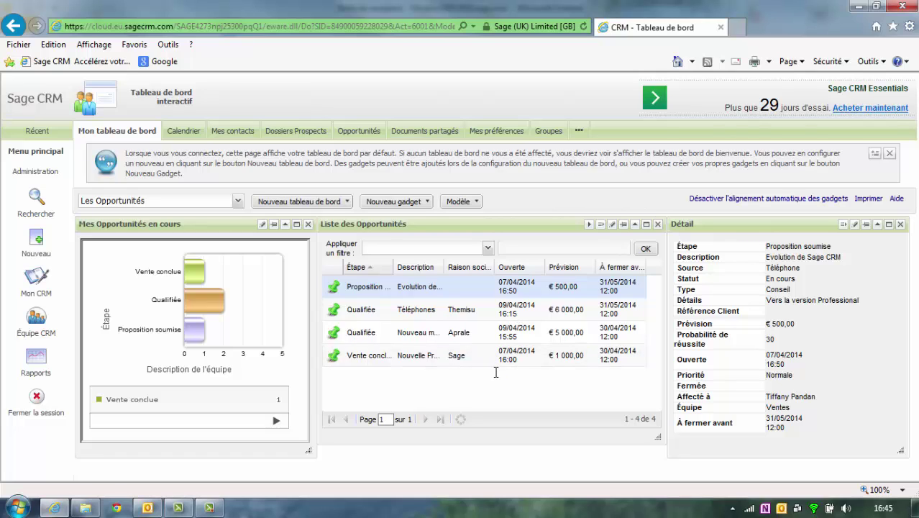
Step: Make Les Opportunités the default dashboard and select the Téléphones opportunity in its list
left_click(240, 202)
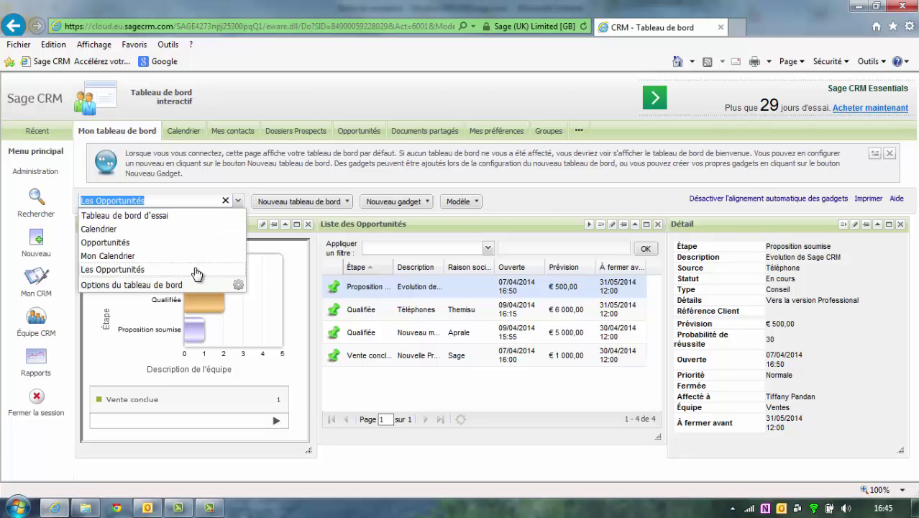
left_click(177, 285)
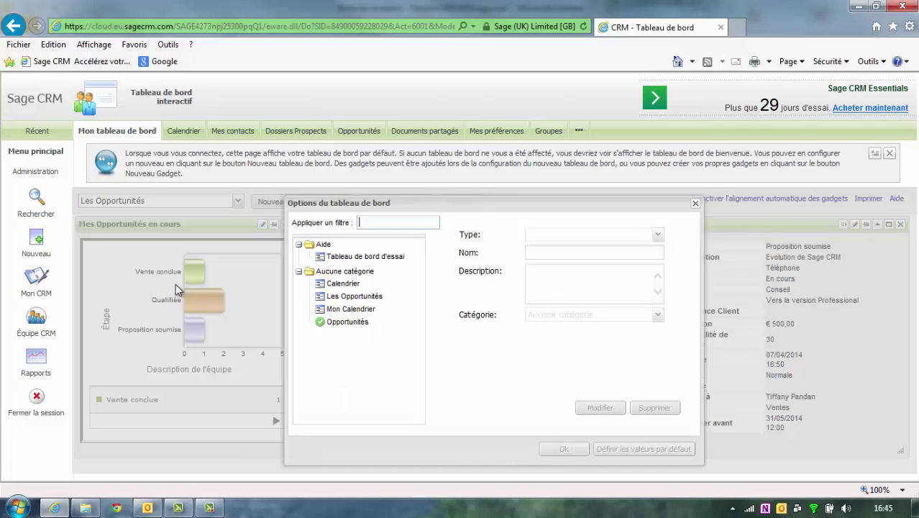
left_click(353, 296)
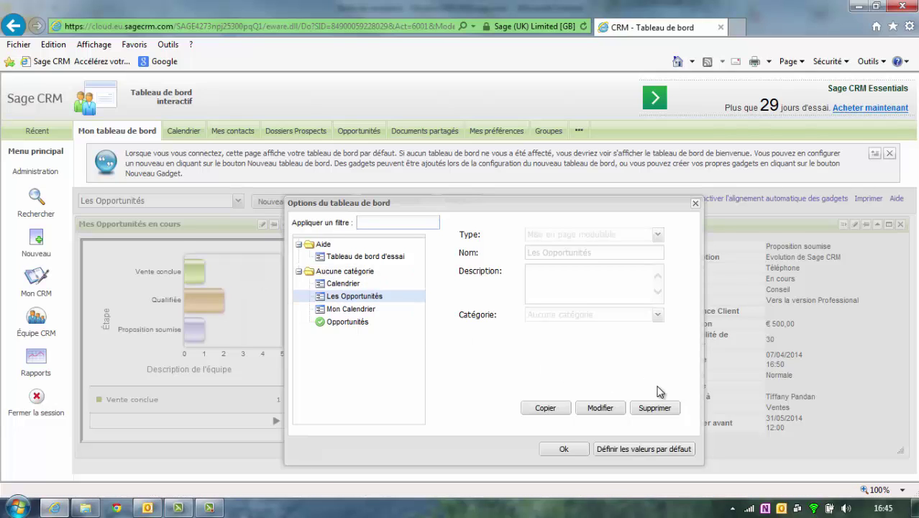
left_click(645, 451)
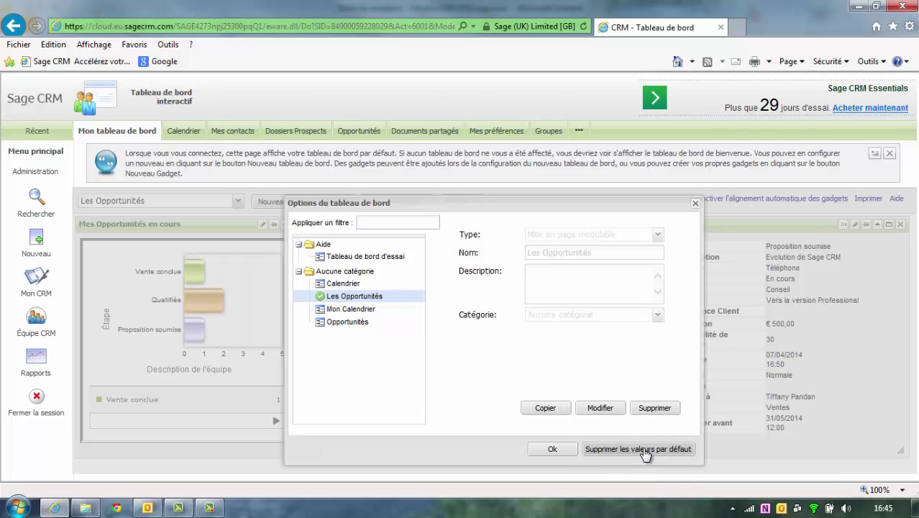
left_click(553, 449)
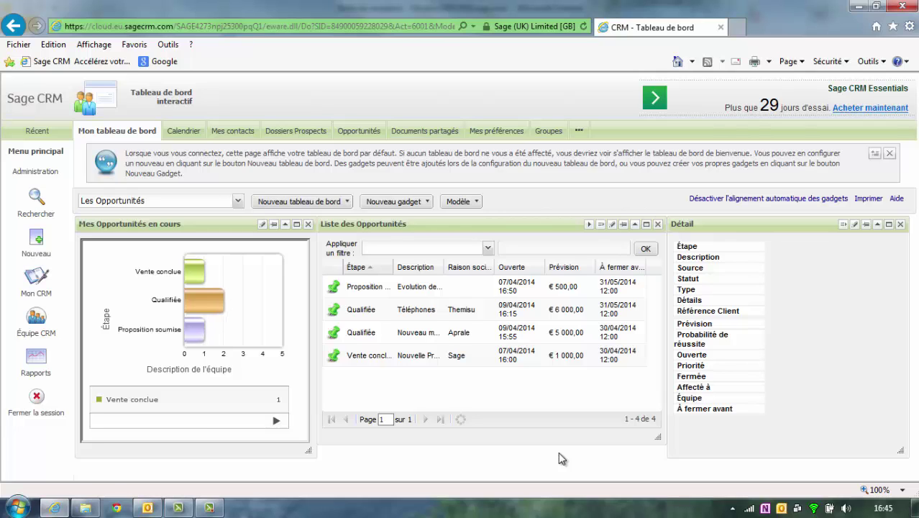
left_click(434, 309)
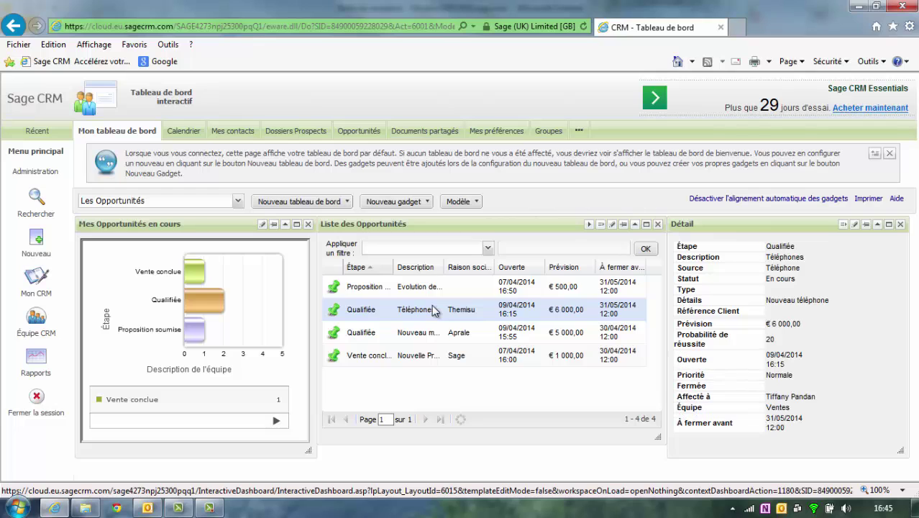
Step: View the management options offered for the Calendrier dashboard, leaving the dashboard options without changing anything
left_click(239, 201)
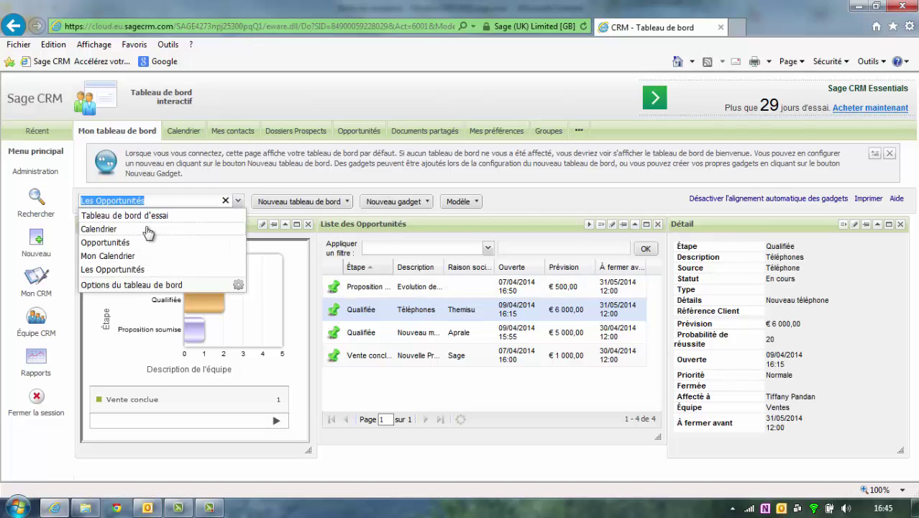
left_click(137, 285)
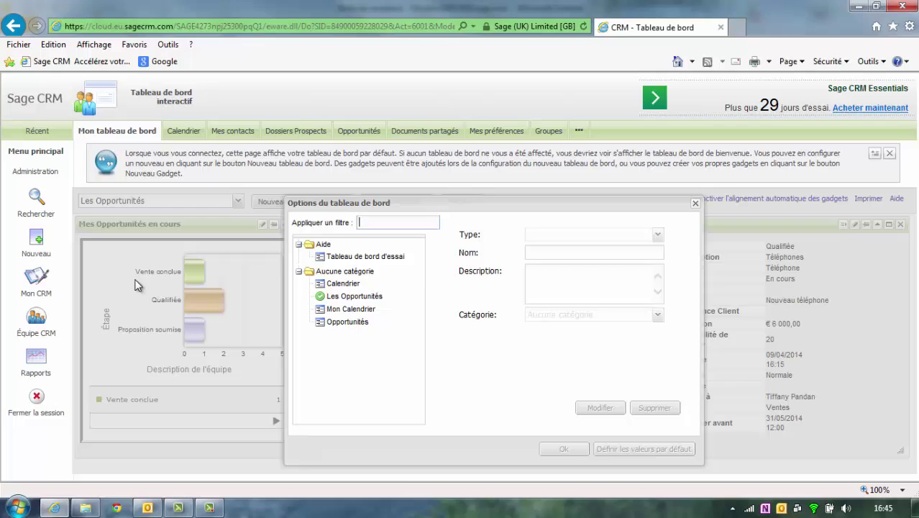
left_click(345, 285)
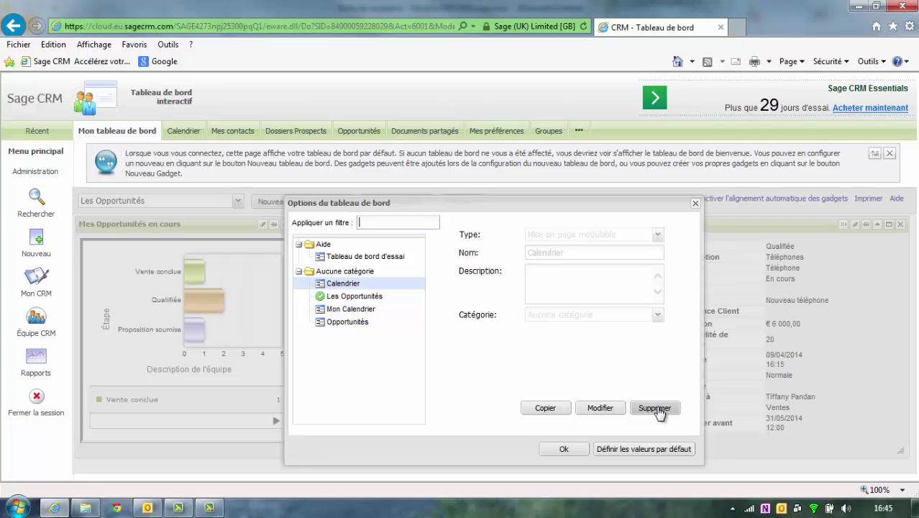
left_click(695, 204)
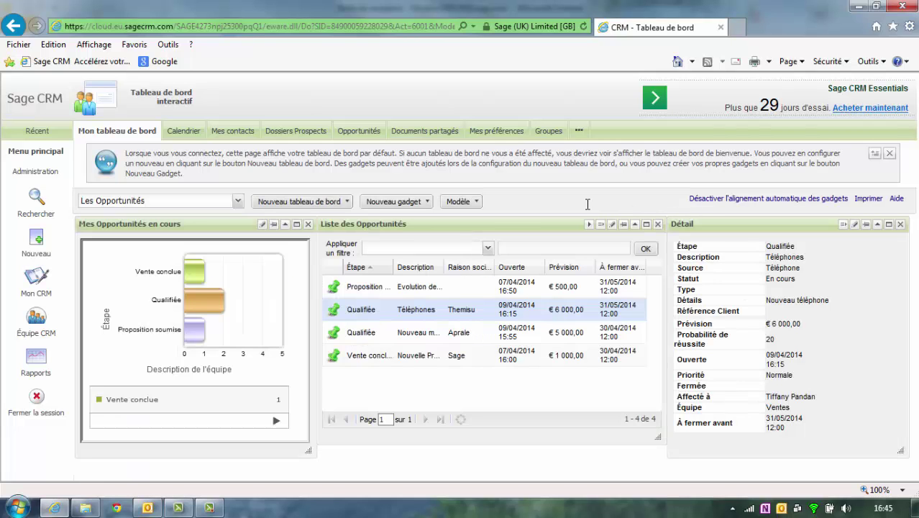
Step: Create a new dashboard named Menu with the Mise en page modulable type, without adding any template gadget
left_click(324, 205)
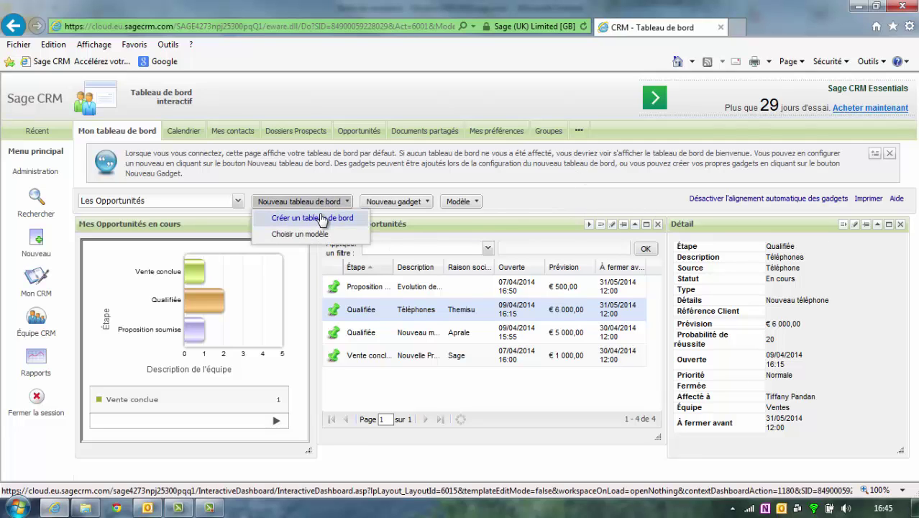
left_click(321, 216)
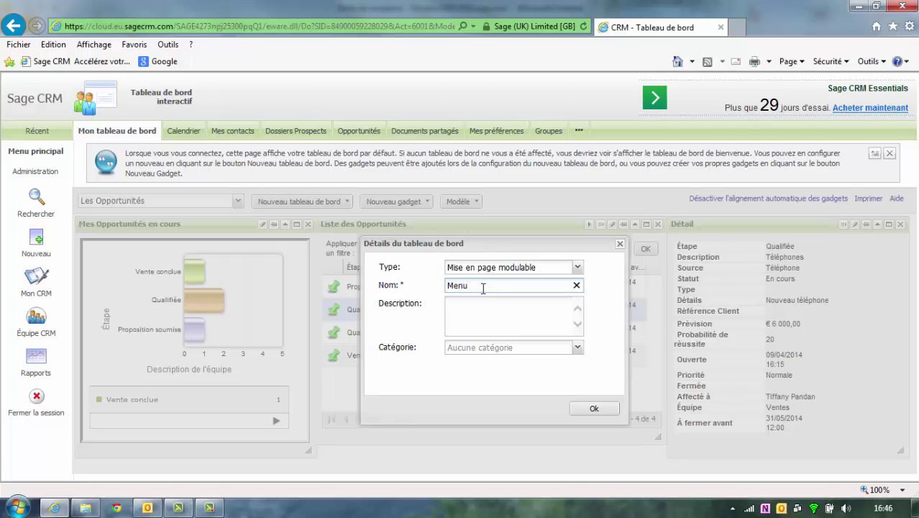
left_click(592, 410)
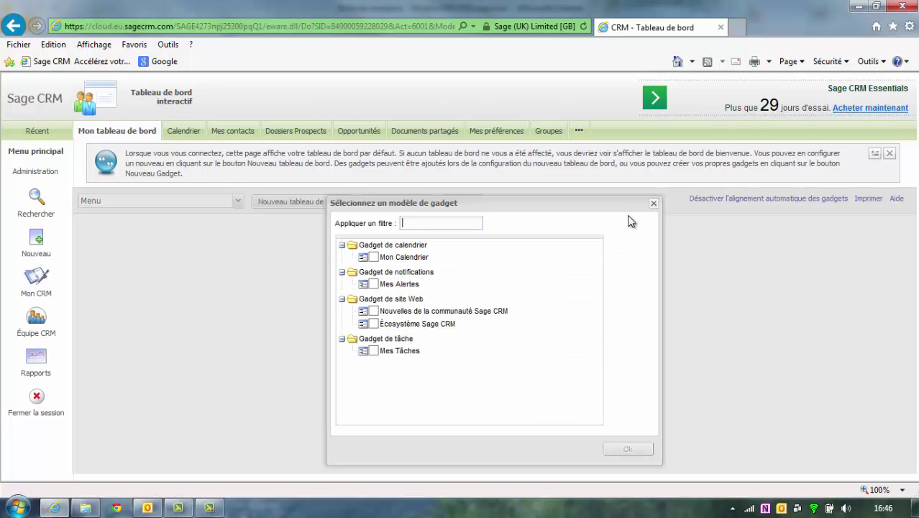
left_click(653, 205)
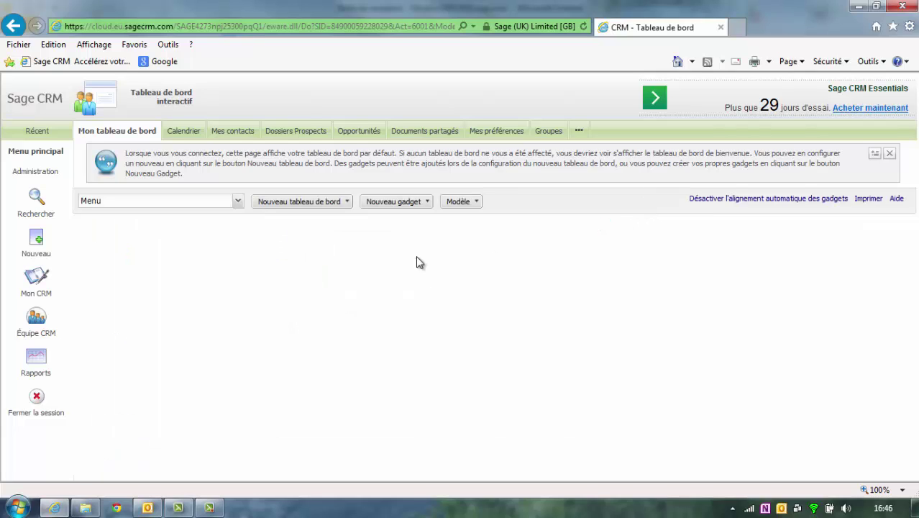
Step: Start a new gadget of the Résumé type on the Menu dashboard
left_click(388, 206)
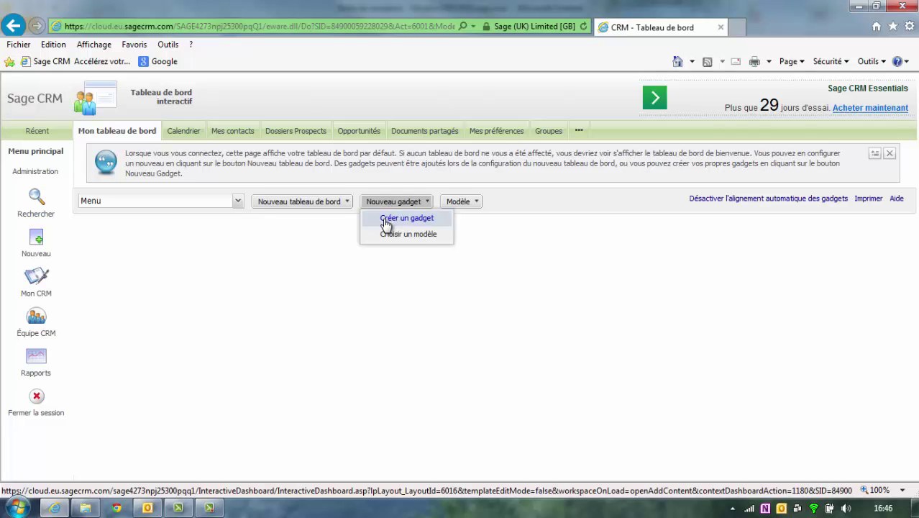
left_click(386, 222)
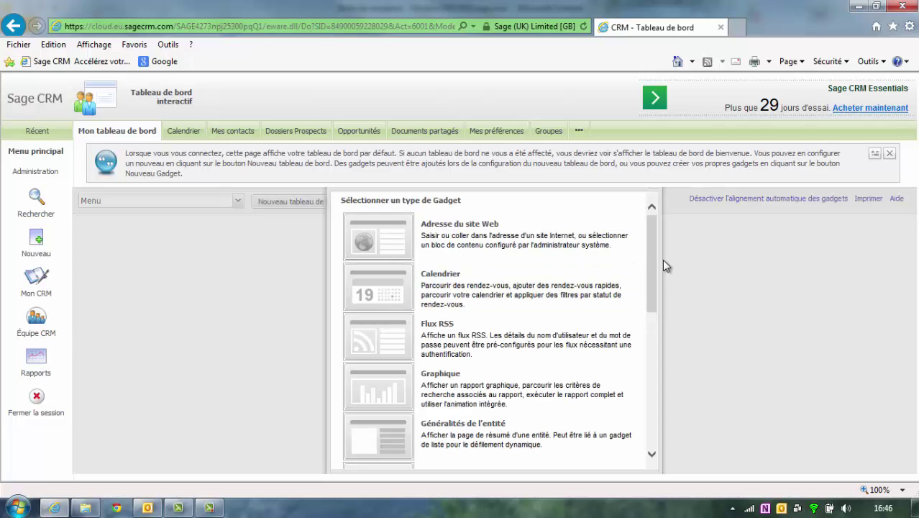
left_click_drag(650, 244, 644, 378)
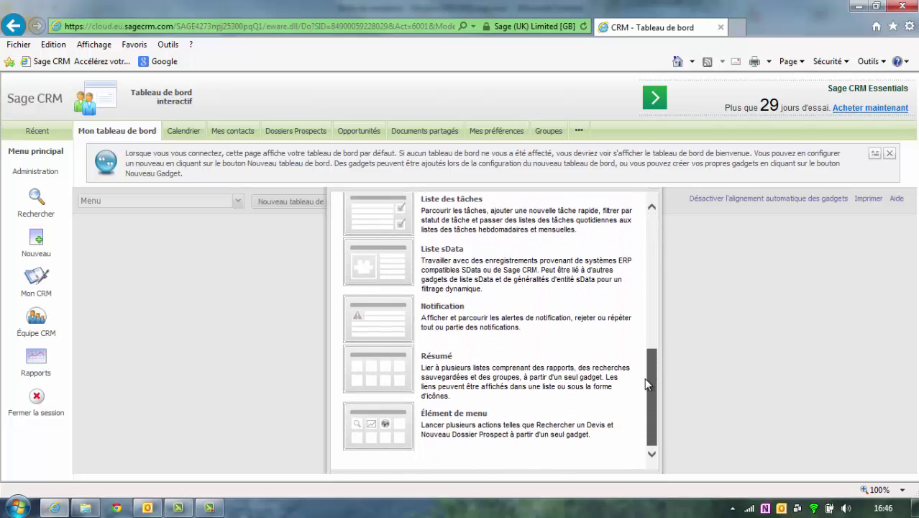
left_click(457, 381)
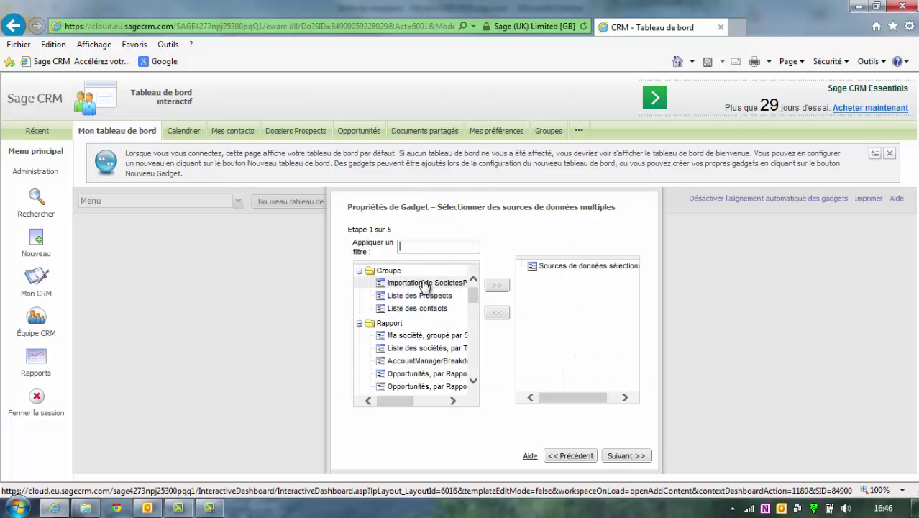
Step: Add the saved advanced search Prospects 83 et 06 to the gadget's selected data sources
left_click(473, 380)
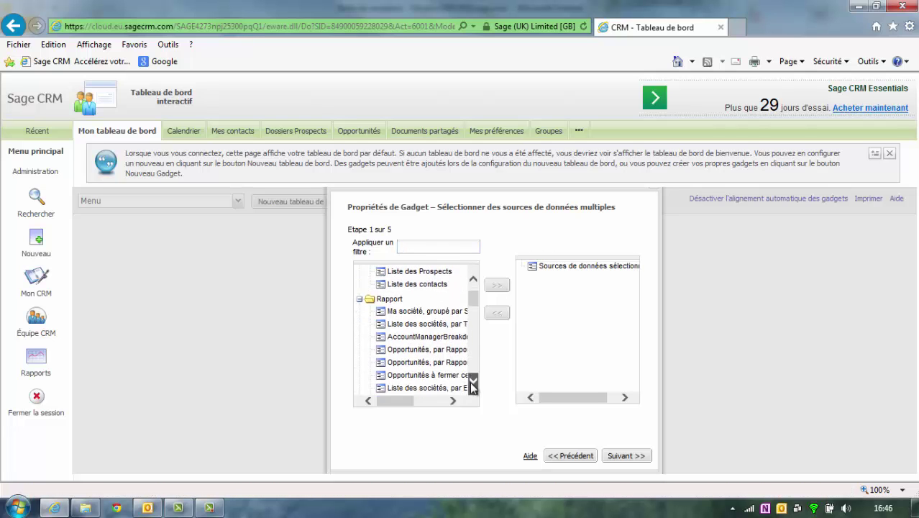
left_click_drag(472, 382, 472, 383)
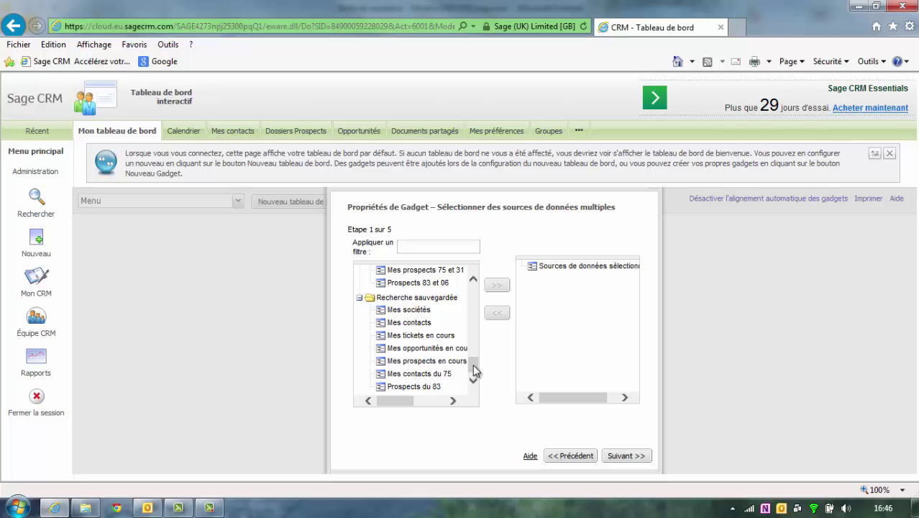
left_click(473, 280)
left_click(473, 284)
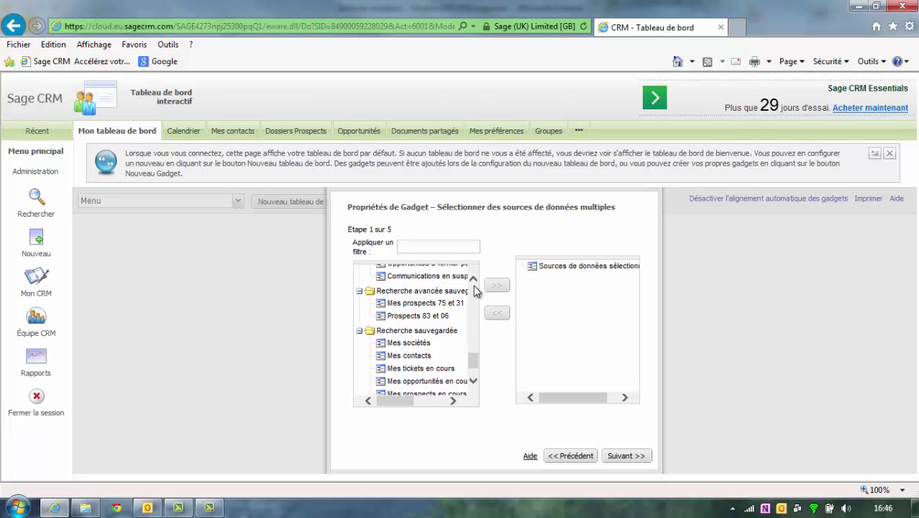
left_click(474, 284)
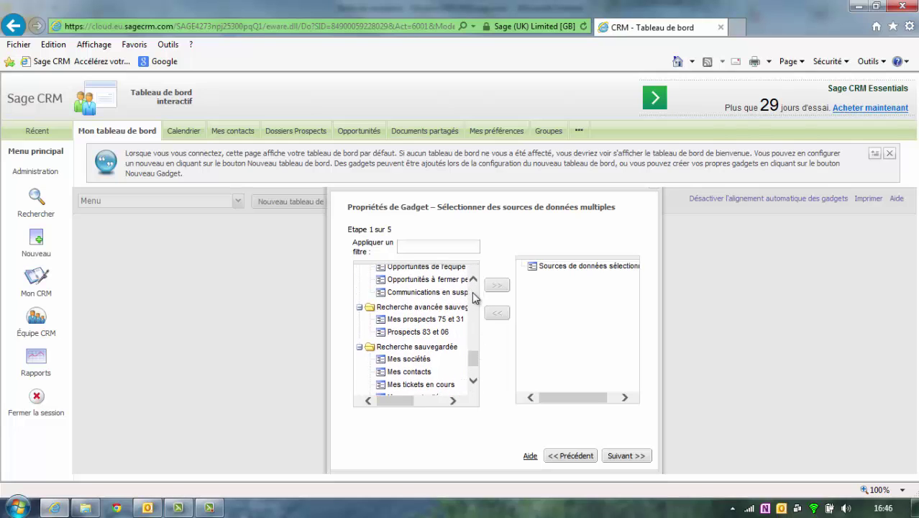
left_click(421, 332)
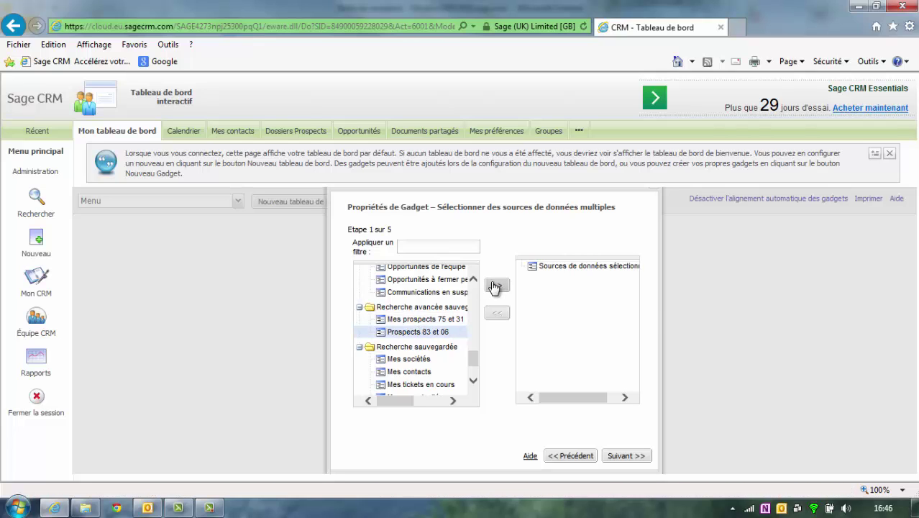
left_click(496, 286)
Step: Add the saved search Mes opportunités en cours and the report Opportunités à fermer ce trimestre to the gadget's data sources
left_click_drag(470, 363, 473, 370)
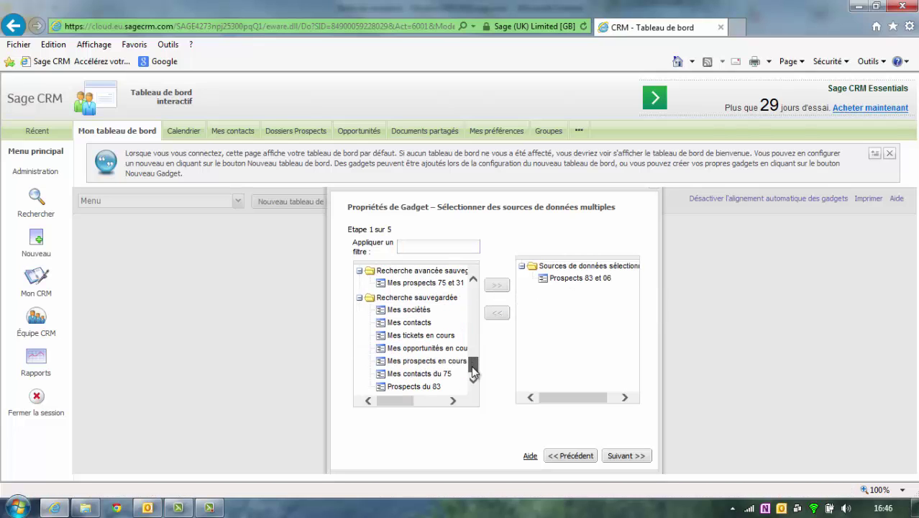
left_click(424, 348)
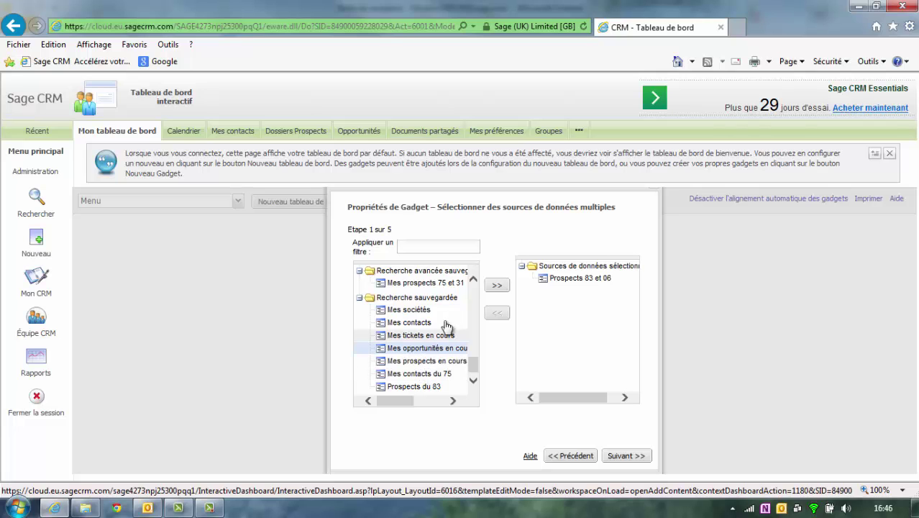
left_click(498, 286)
left_click_drag(475, 367, 476, 313)
left_click_drag(412, 403, 424, 398)
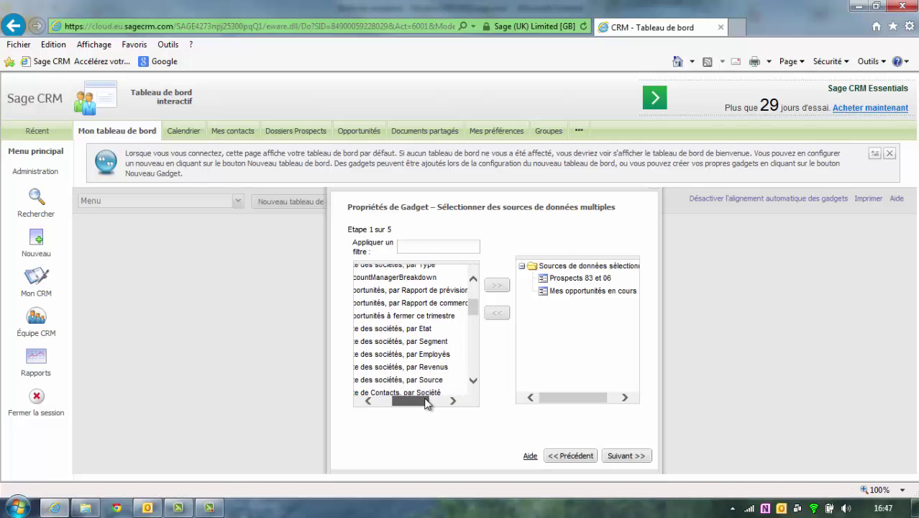
left_click(433, 316)
left_click(496, 286)
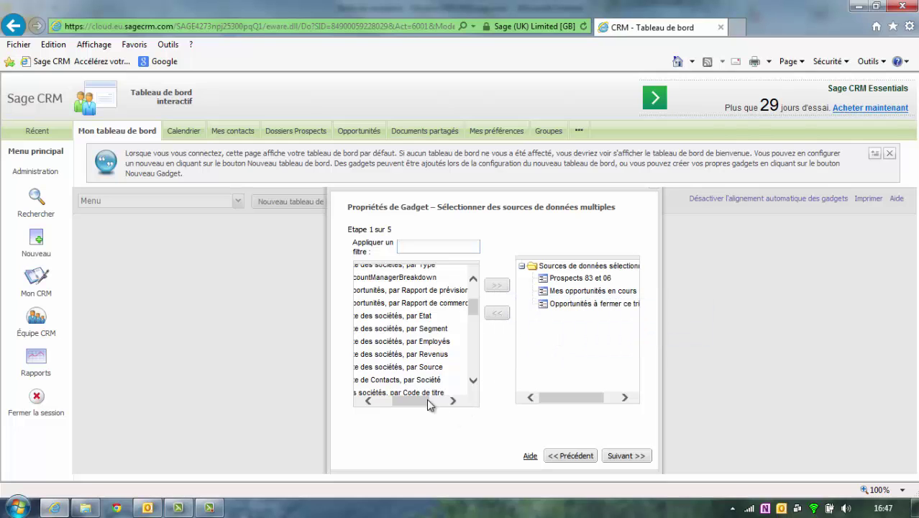
left_click_drag(427, 403, 389, 400)
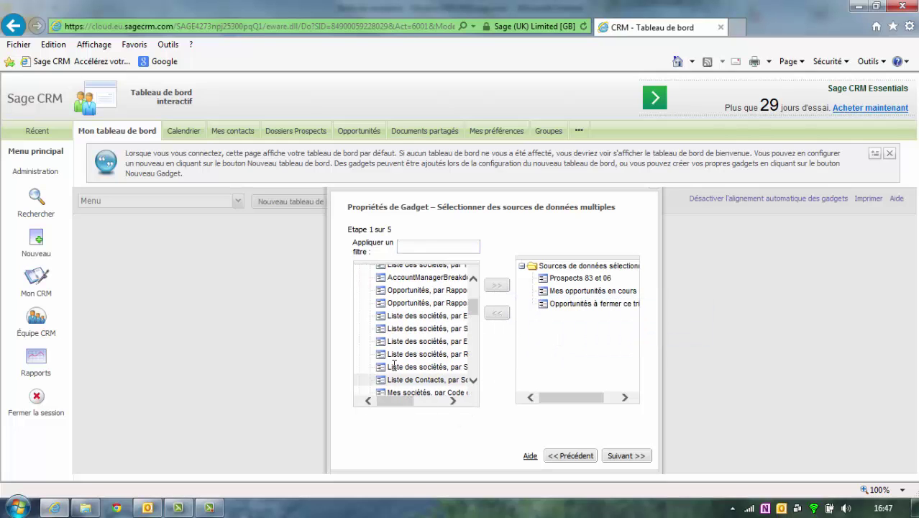
Step: Accept the data sources and format the gadget's data as Vue icônes
left_click(622, 455)
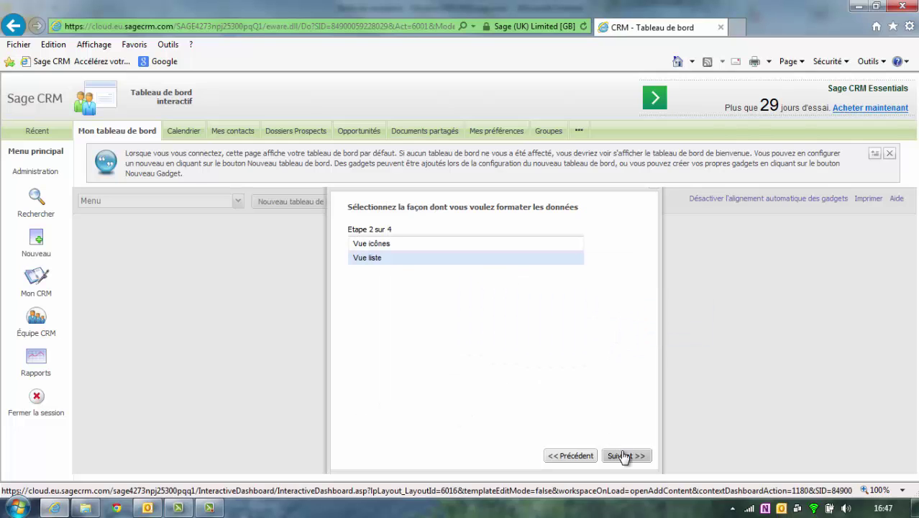
left_click(378, 244)
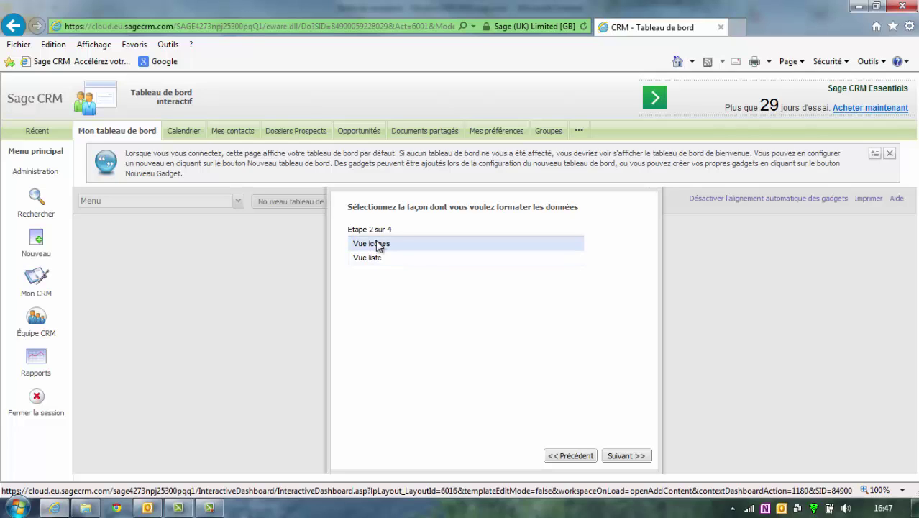
left_click(622, 456)
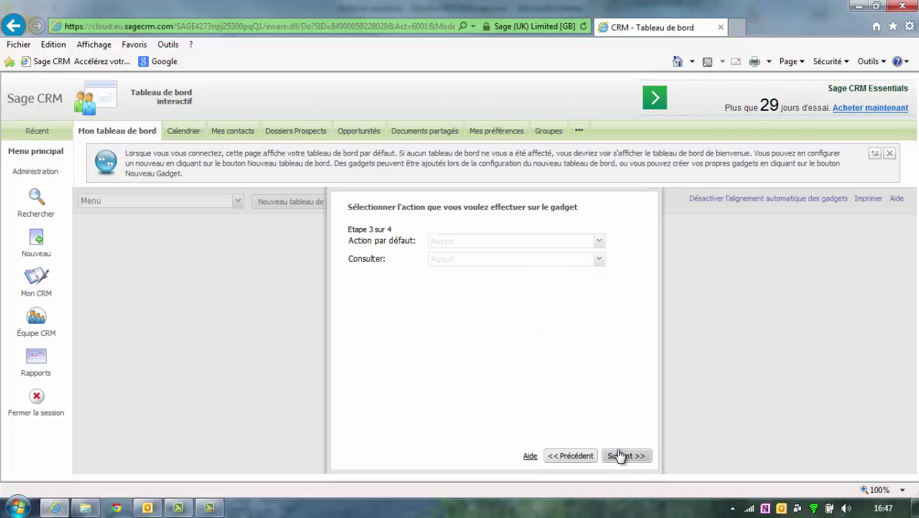
Step: Keep the gadget's actions unset, name the gadget favoris and finish creating it
left_click(619, 456)
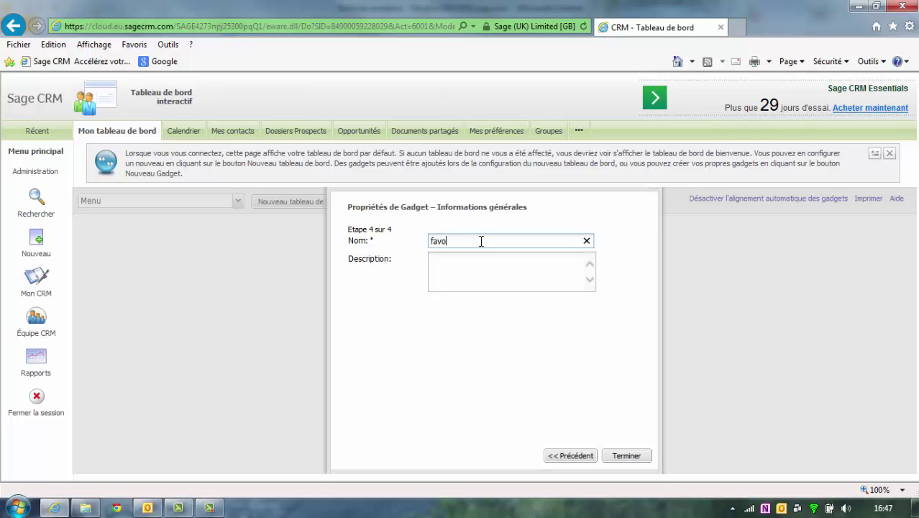
left_click(620, 456)
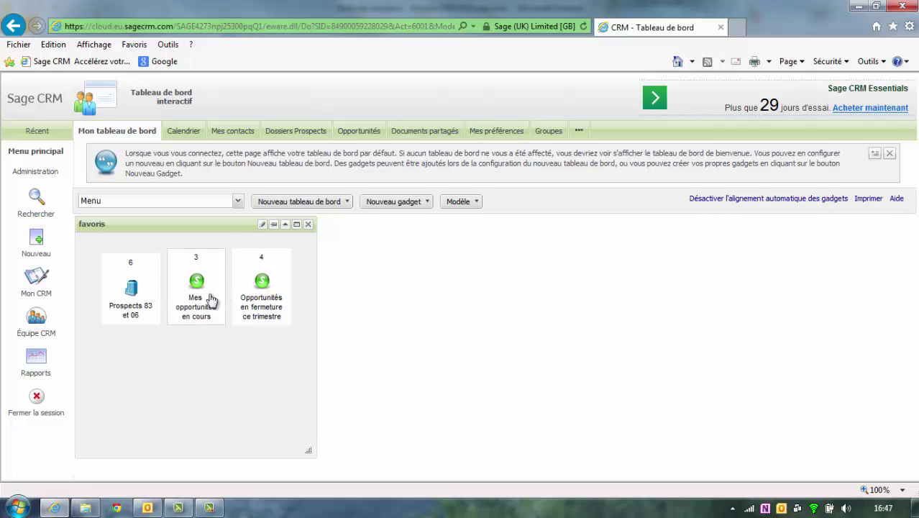
Step: Run the Opportunités en fermeture ce trimestre report from the favoris gadget, review its chart and table, and return to the dashboard
left_click(264, 282)
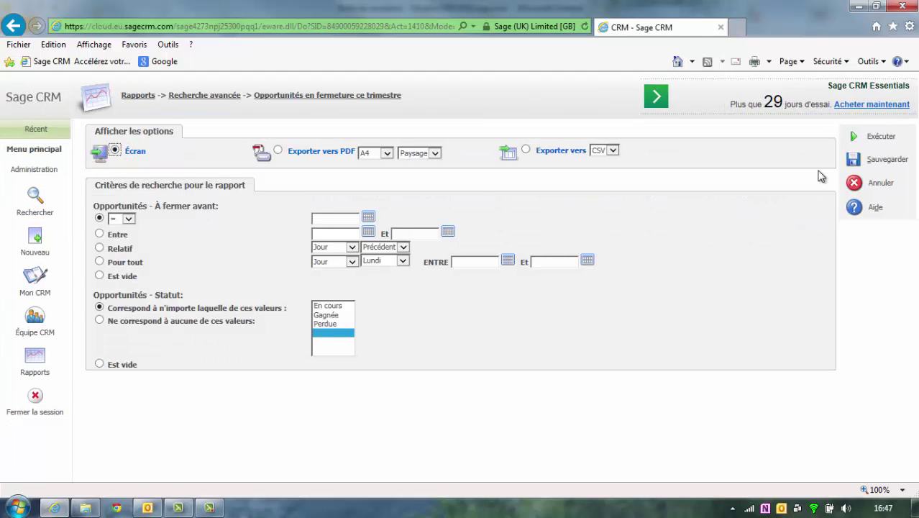
left_click(851, 141)
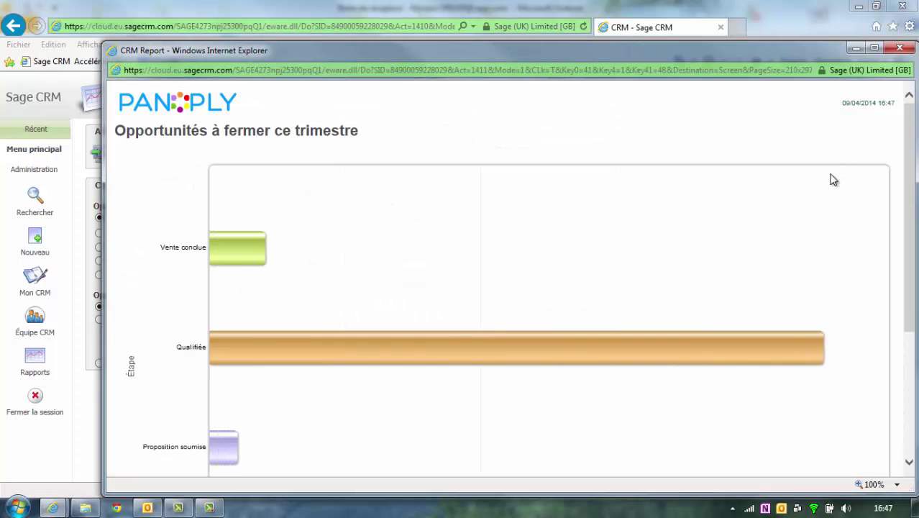
scroll(822, 218, "down", 3)
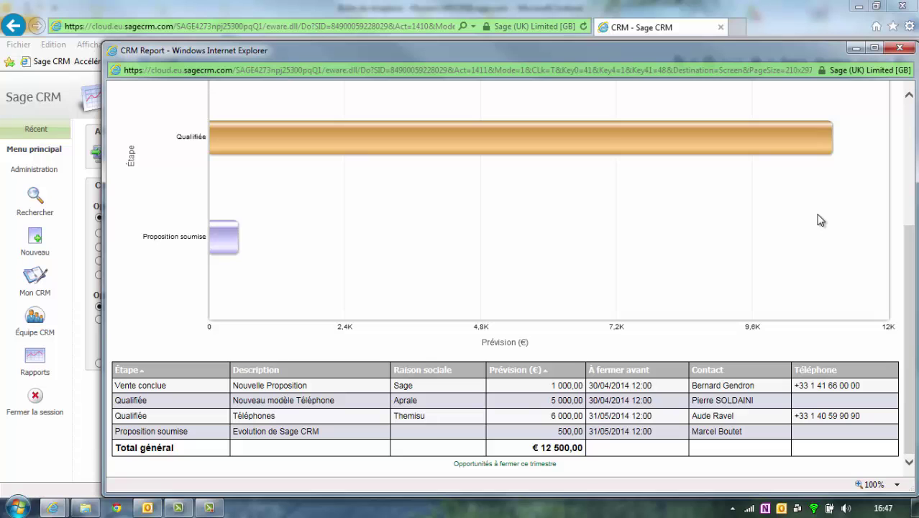
left_click(899, 47)
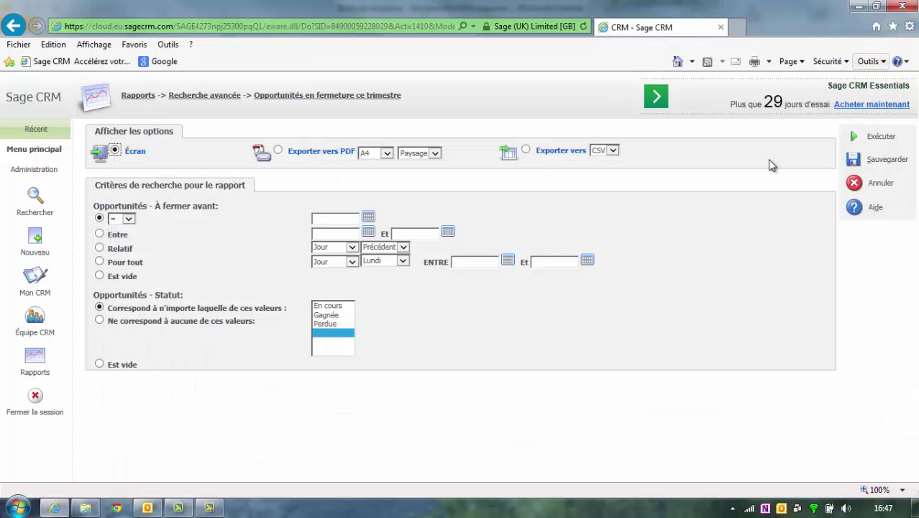
left_click(874, 181)
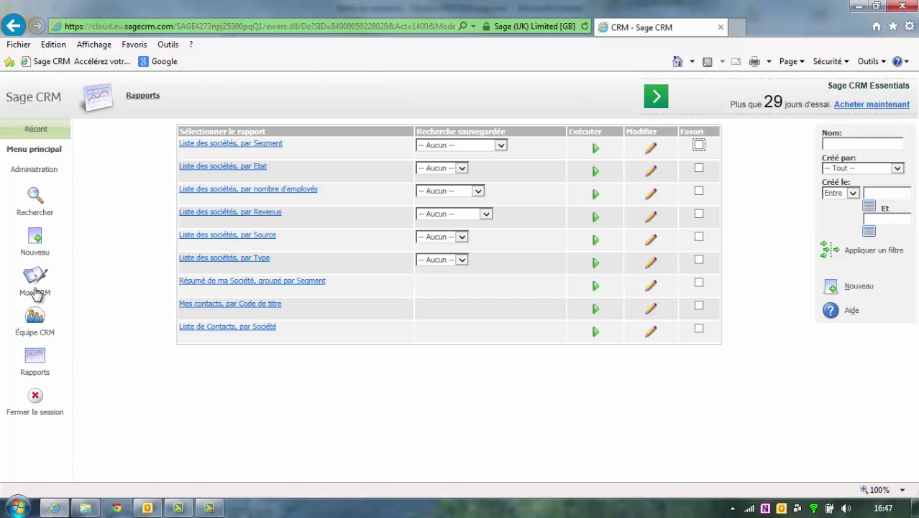
left_click(36, 287)
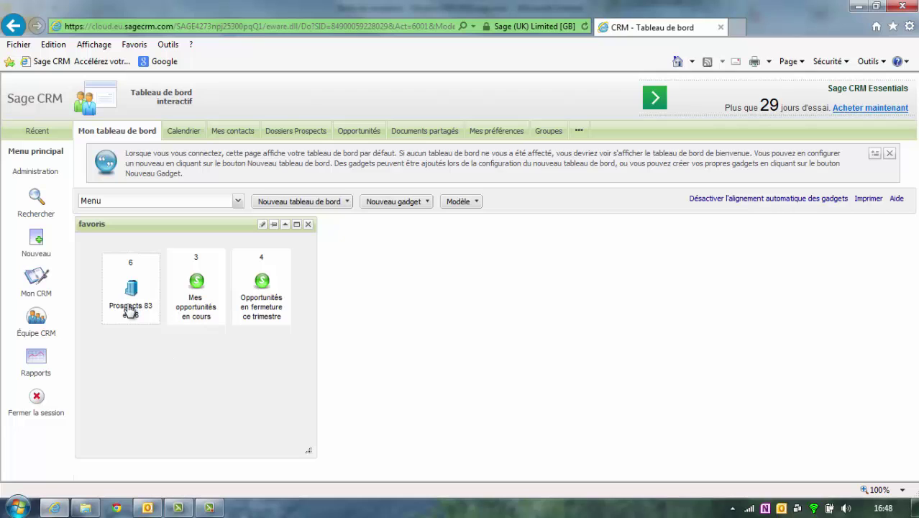
Step: Check the Prospects 83 et 06 and Mes opportunités en cours lists from the favoris gadget, returning to the dashboard after each
left_click(129, 303)
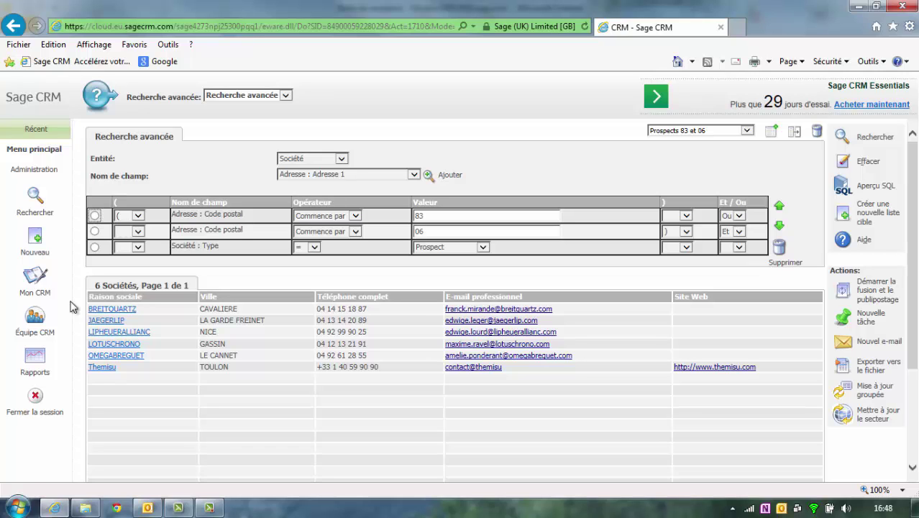
left_click(35, 279)
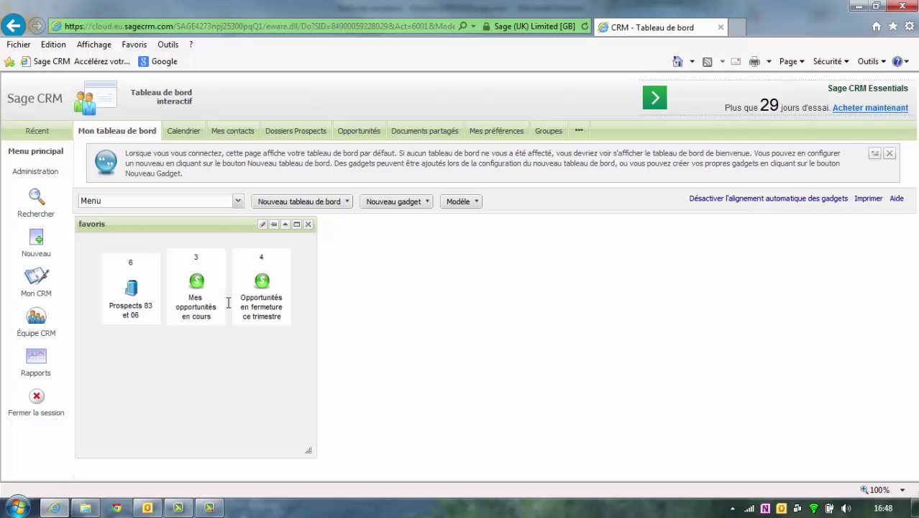
left_click(204, 288)
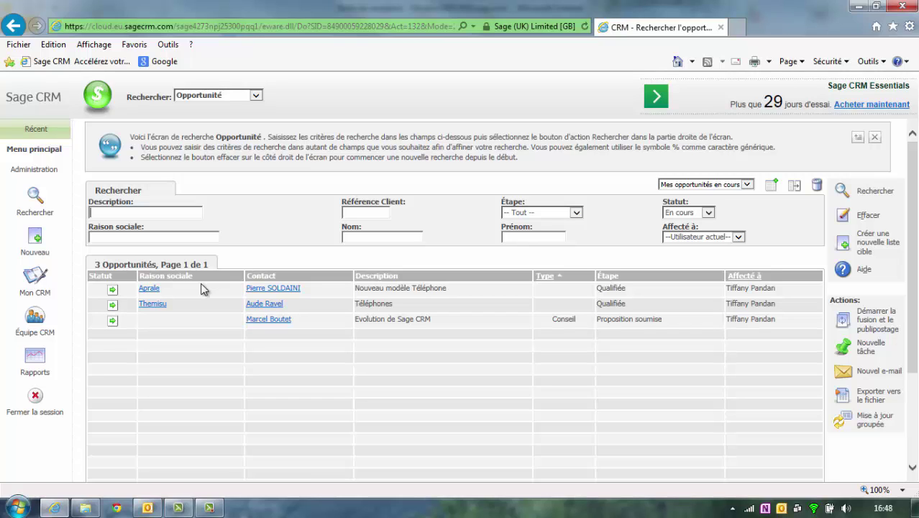
left_click(23, 286)
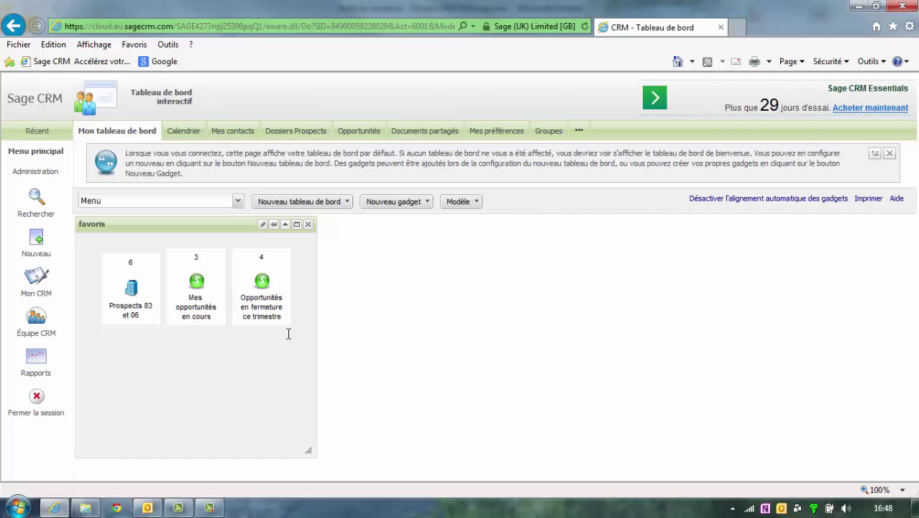
Step: Start a new gadget of the Élément de menu type on the Menu dashboard
left_click(418, 201)
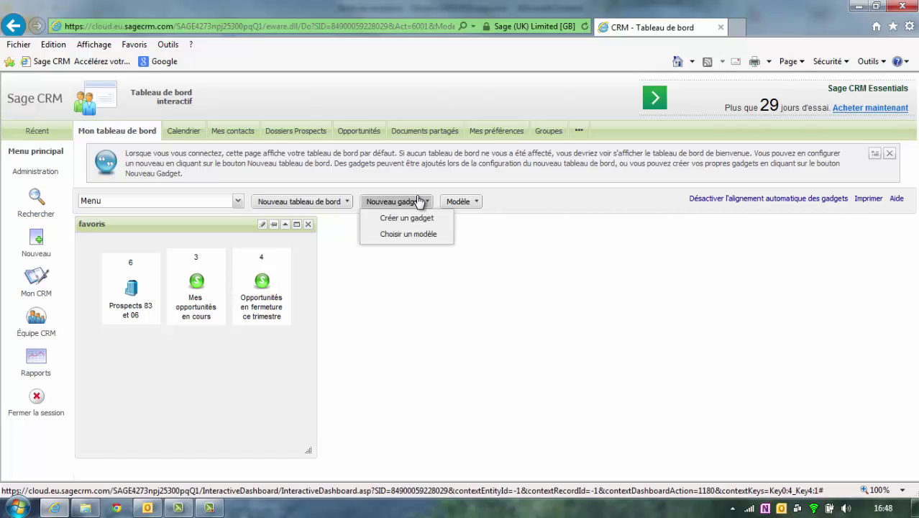
left_click(407, 218)
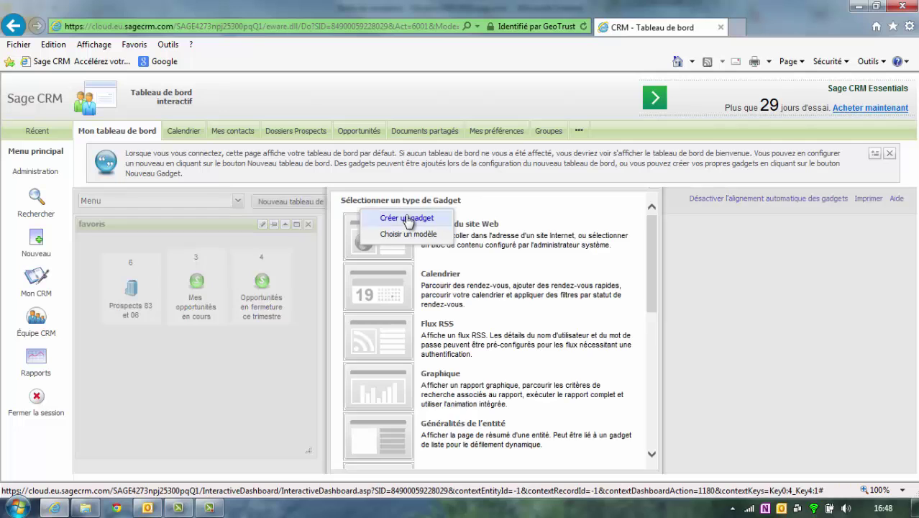
scroll(503, 305, "down", 2)
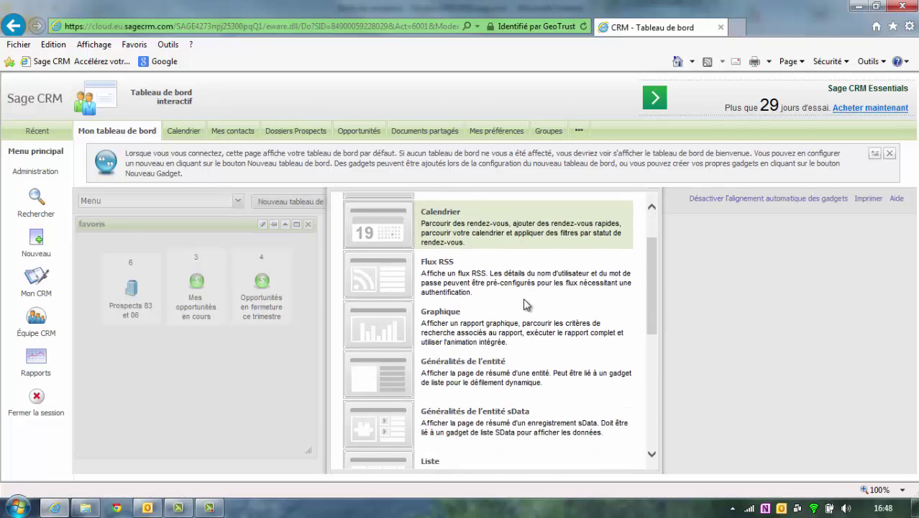
scroll(523, 304, "down", 5)
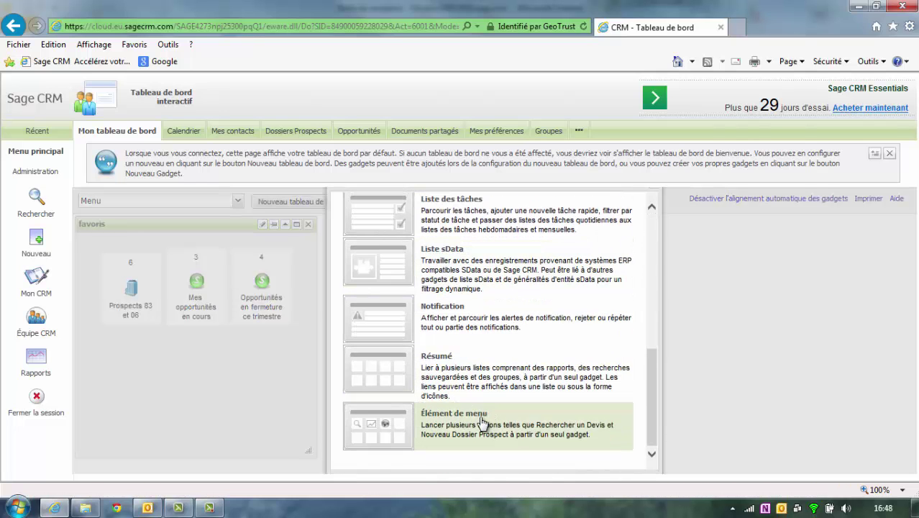
left_click(477, 431)
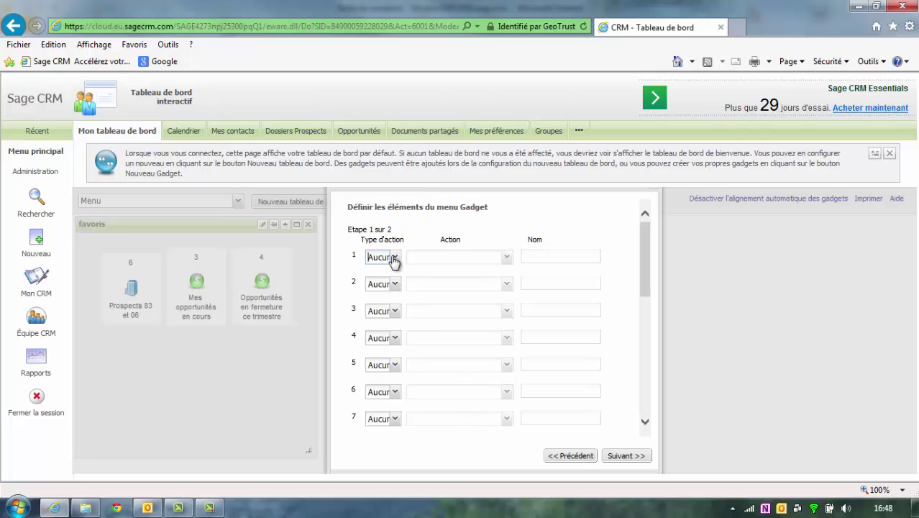
Step: Define the first menu item as the Sage CRM action Rechercher - Contact, named Recherche Contact
left_click(394, 258)
left_click(386, 272)
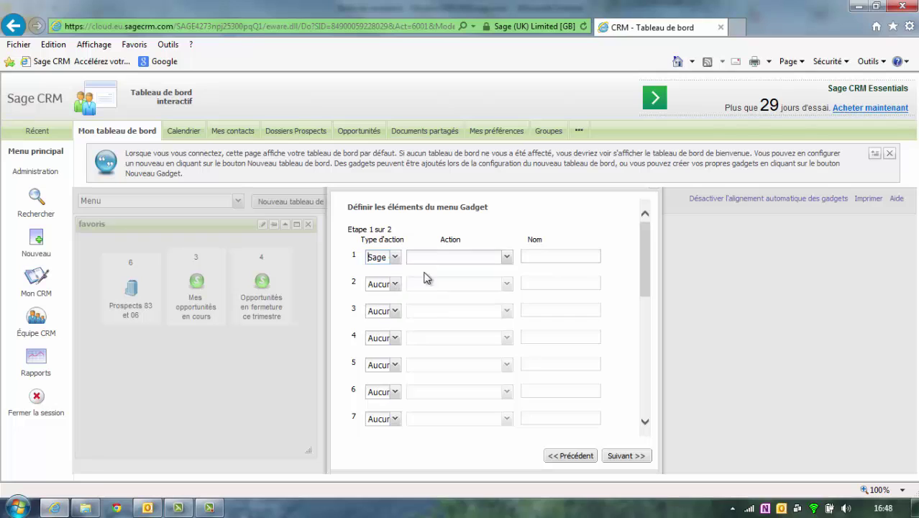
left_click(506, 257)
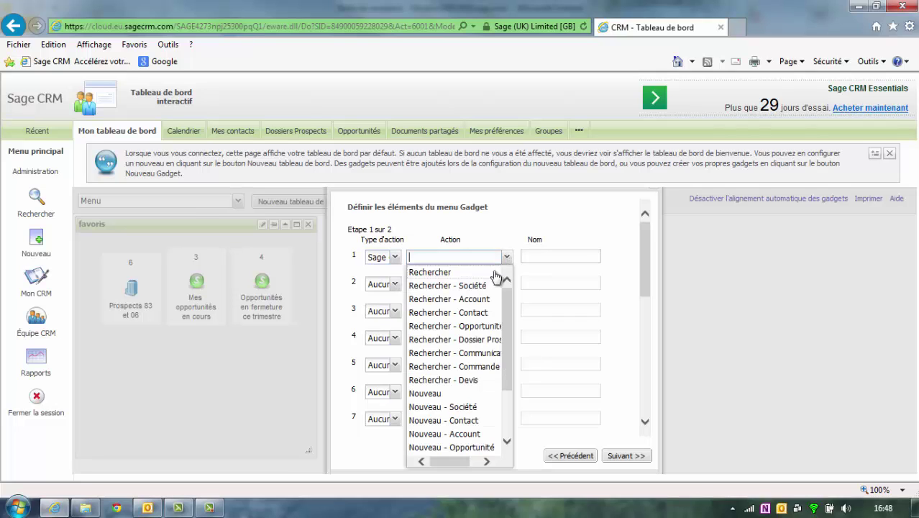
left_click(485, 312)
left_click(548, 257)
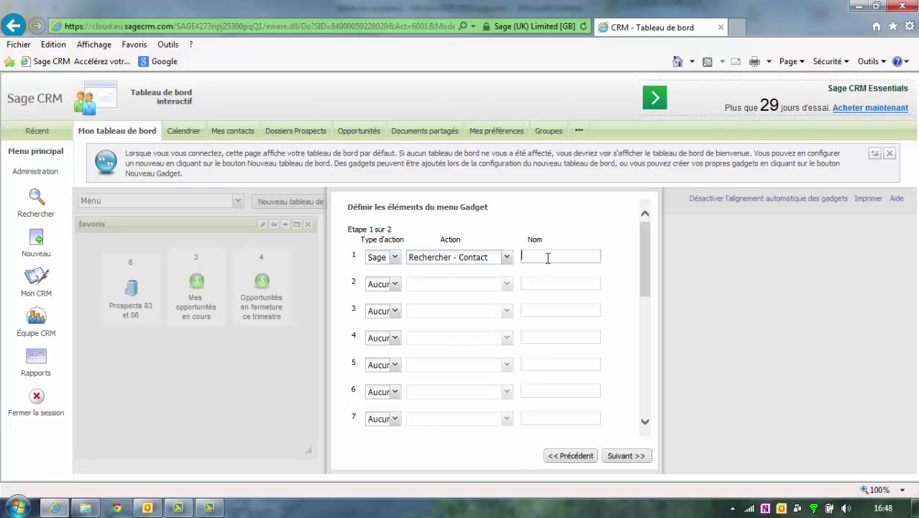
type("R")
type("echerche Contac")
type("t")
left_click(396, 285)
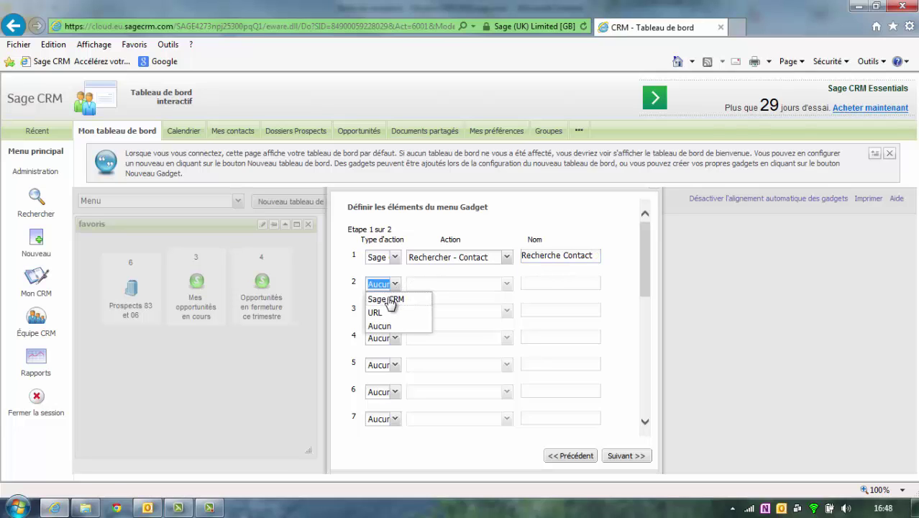
left_click(377, 312)
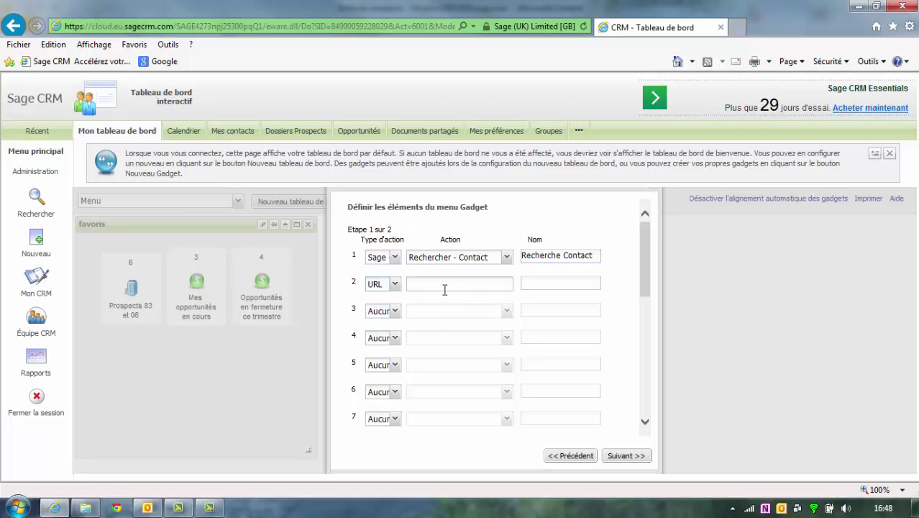
type("http://www.sage.fr")
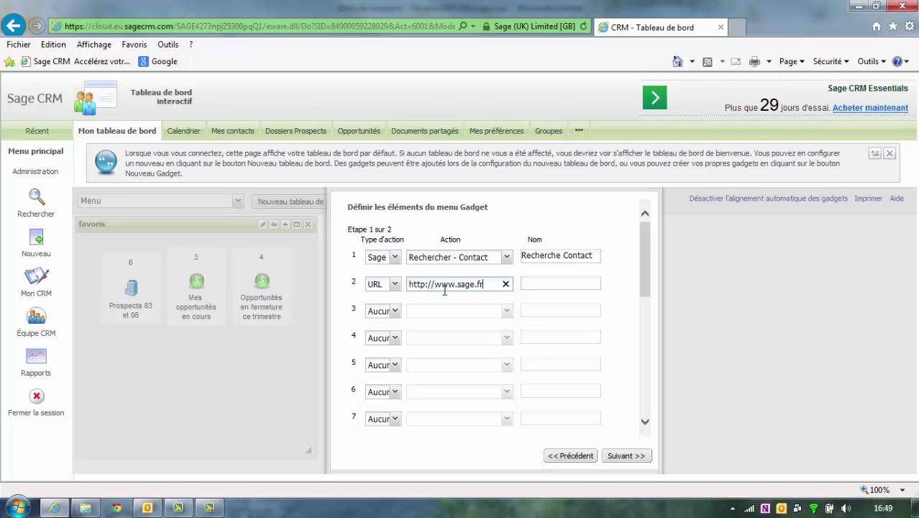
key("Tab")
type("SAg")
Step: Define the third menu item as the Sage CRM action Nouveau - Contact, named Nouveau Contact
left_click(393, 311)
left_click(396, 325)
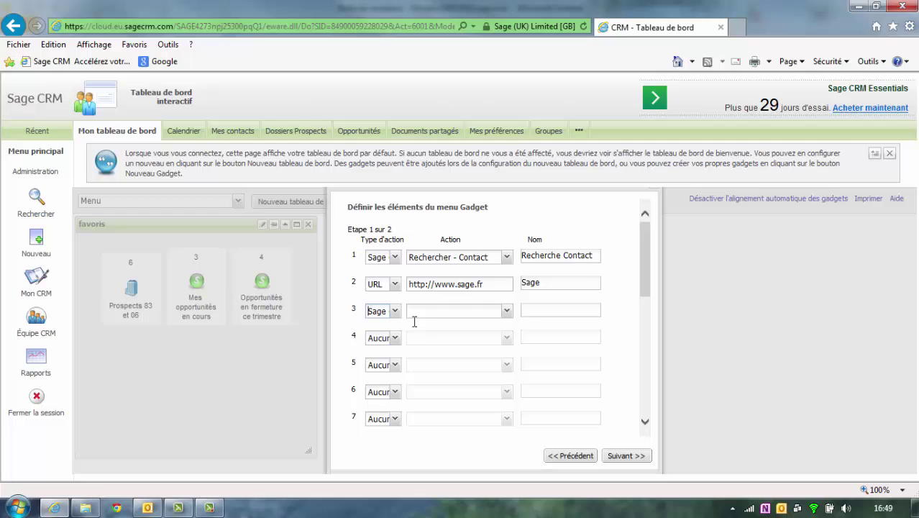
left_click(505, 312)
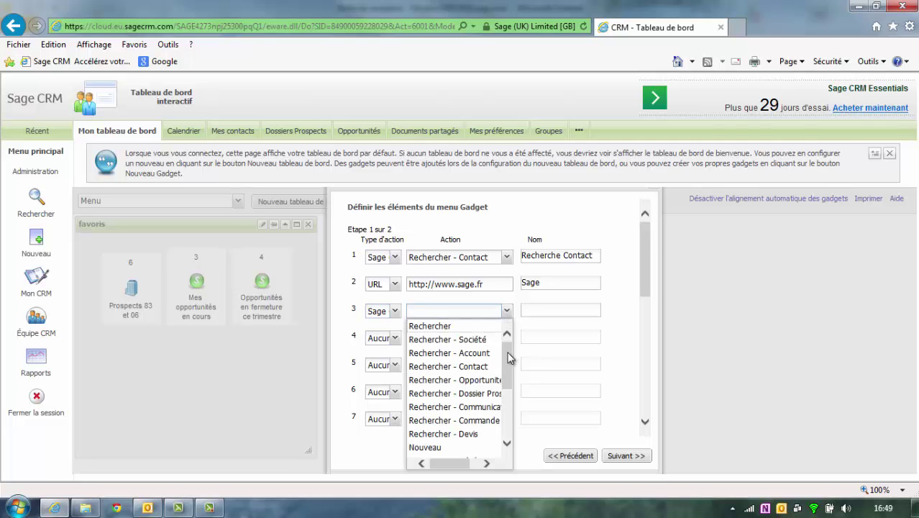
left_click_drag(509, 353, 507, 379)
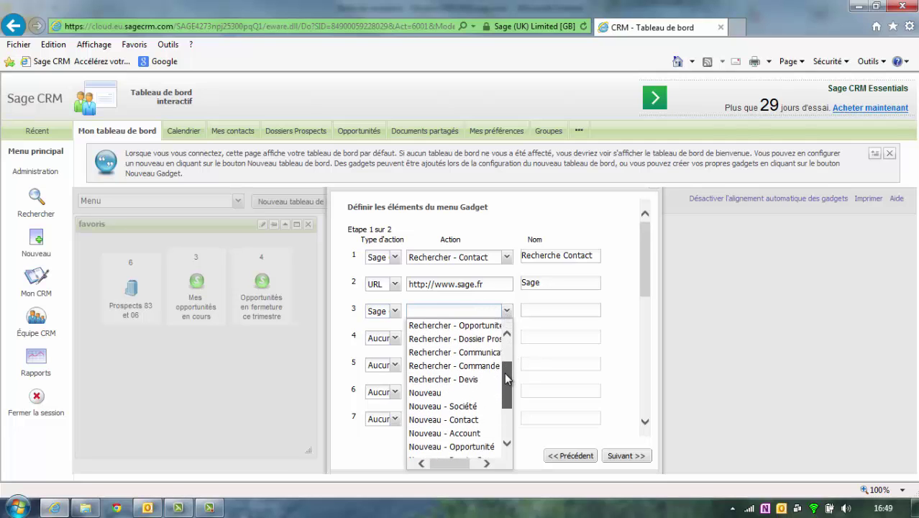
left_click(463, 414)
left_click(555, 311)
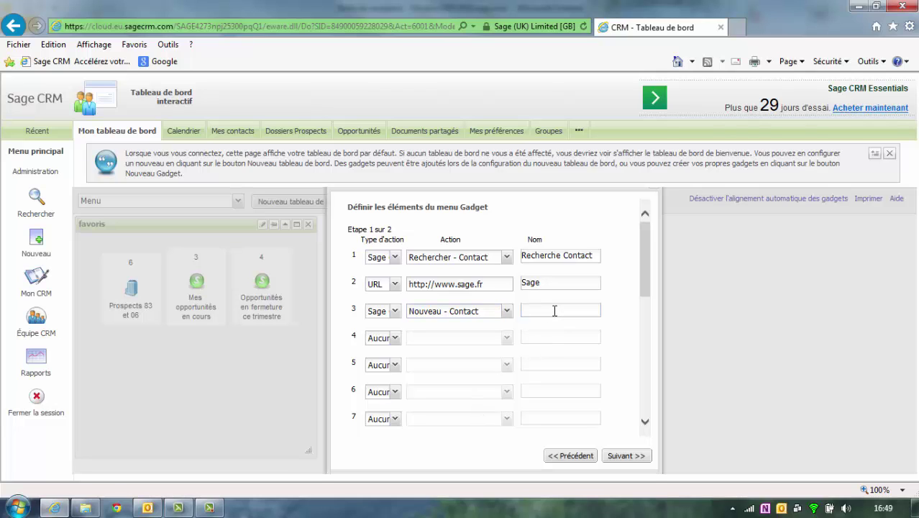
type("Nouveau Contact")
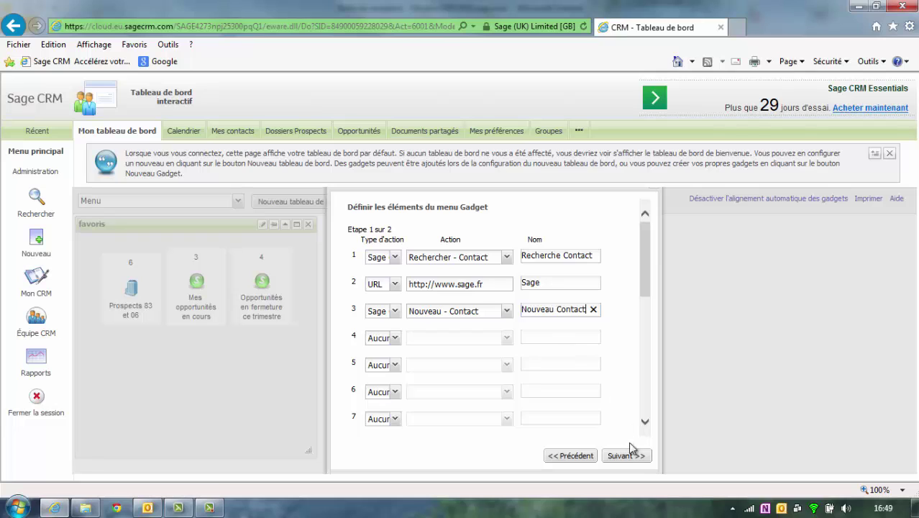
Step: Name the menu gadget Menu, finish creating it and place it beside the favoris gadget
left_click(627, 456)
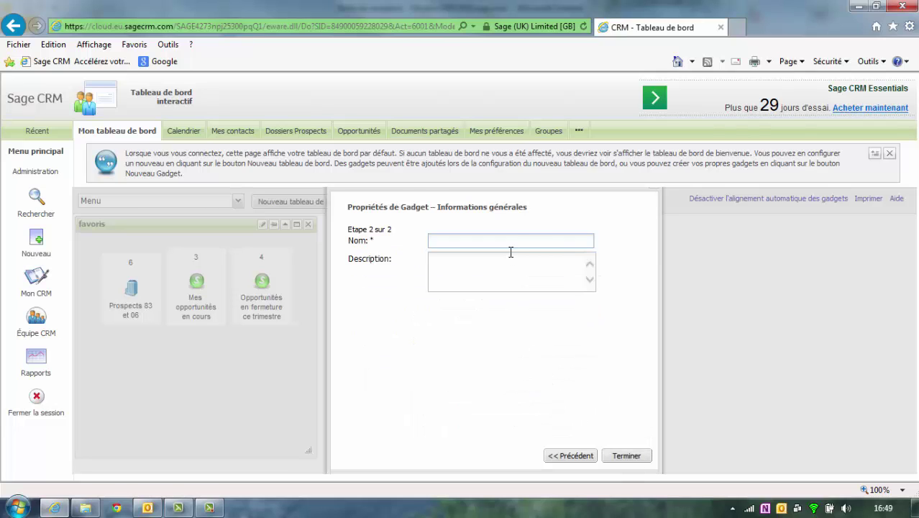
type("Menu")
left_click(624, 456)
left_click_drag(231, 240, 455, 231)
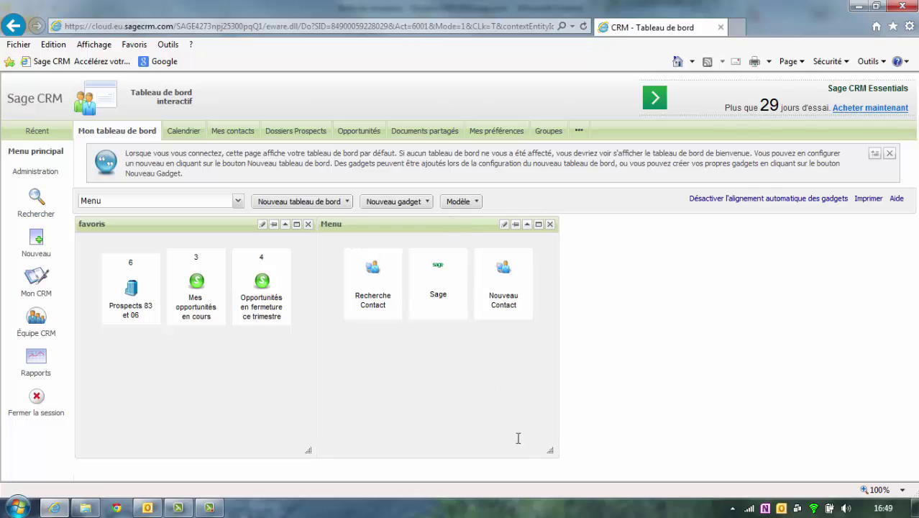
Step: Test the Menu gadget's Recherche Contact and Sage shortcuts, browsing the Sage website that the second one opens
left_click(374, 299)
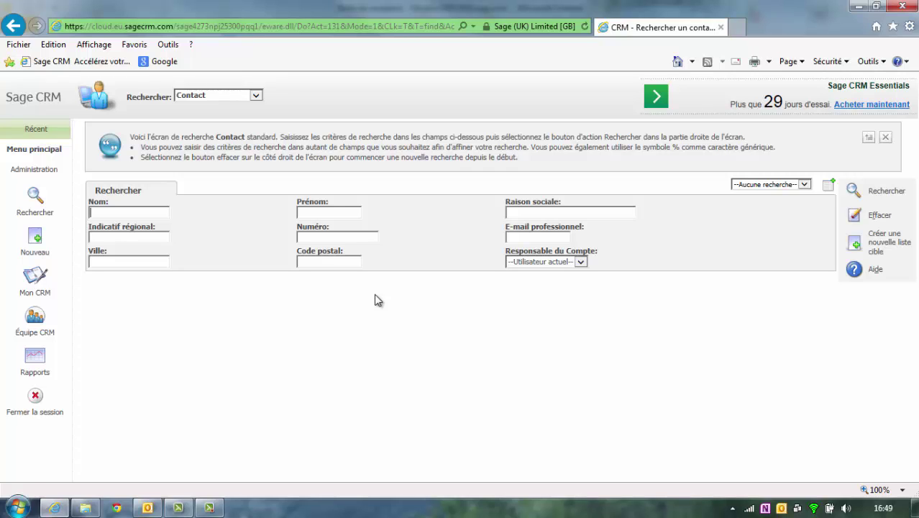
left_click(32, 283)
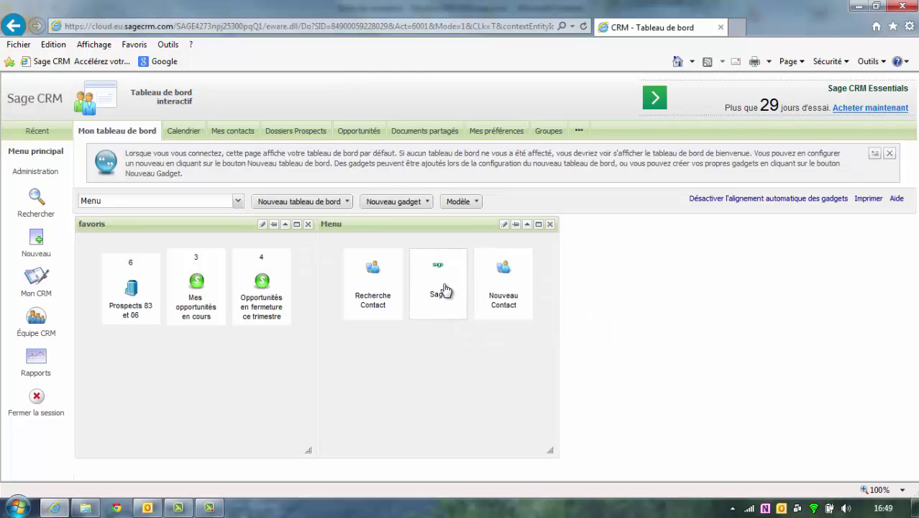
left_click(445, 289)
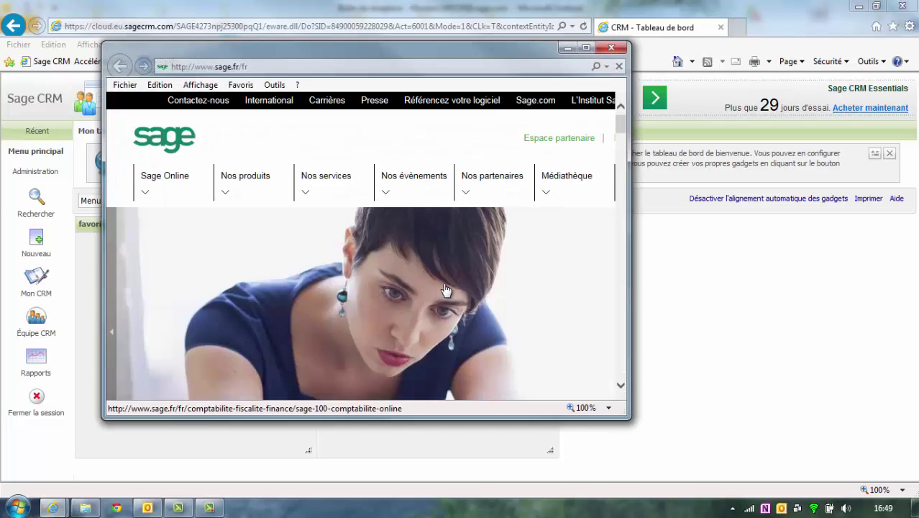
scroll(445, 290, "down", 2)
scroll(446, 290, "down", 6)
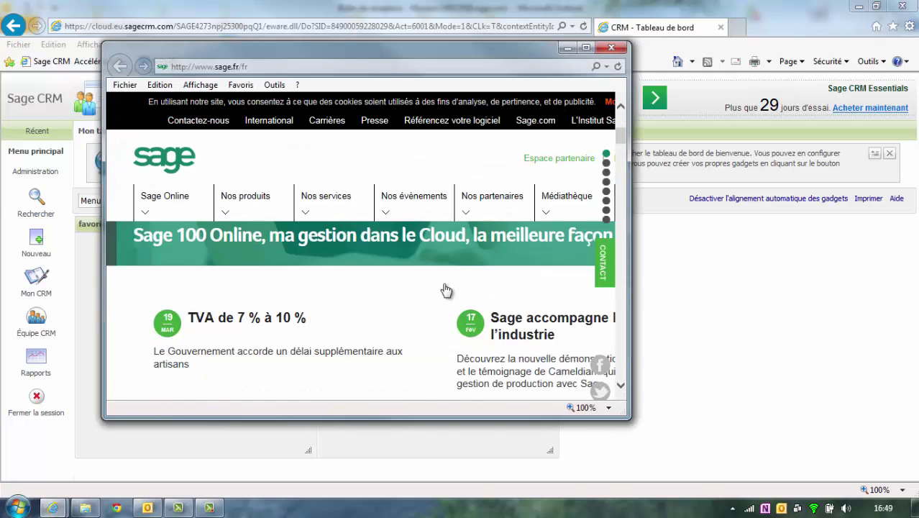
scroll(438, 307, "down", 5)
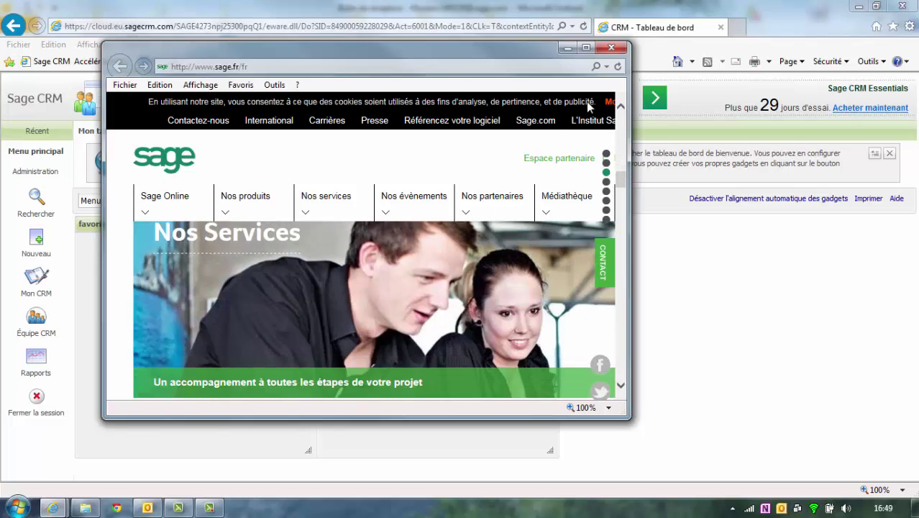
Step: Close the Sage website window and open the Liste des sociétés, par Type report in the Généralités report category
left_click(611, 48)
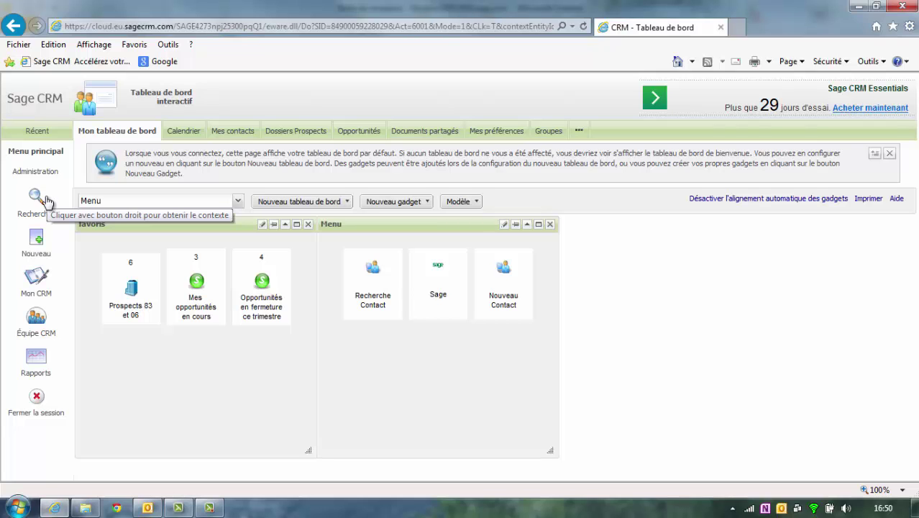
left_click(40, 370)
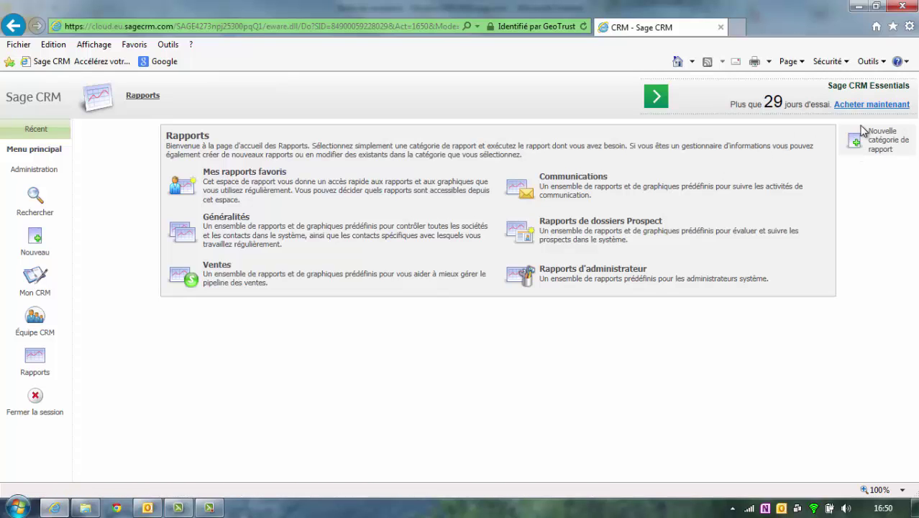
left_click(879, 143)
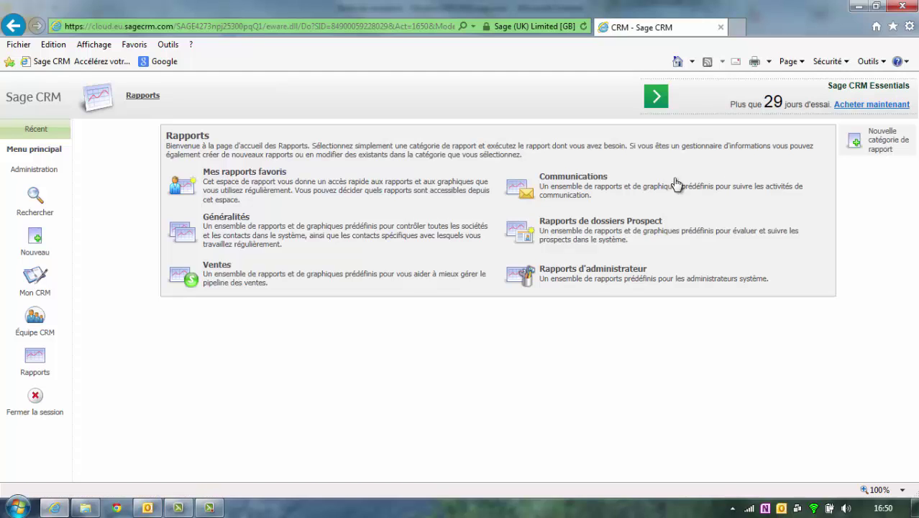
left_click(247, 237)
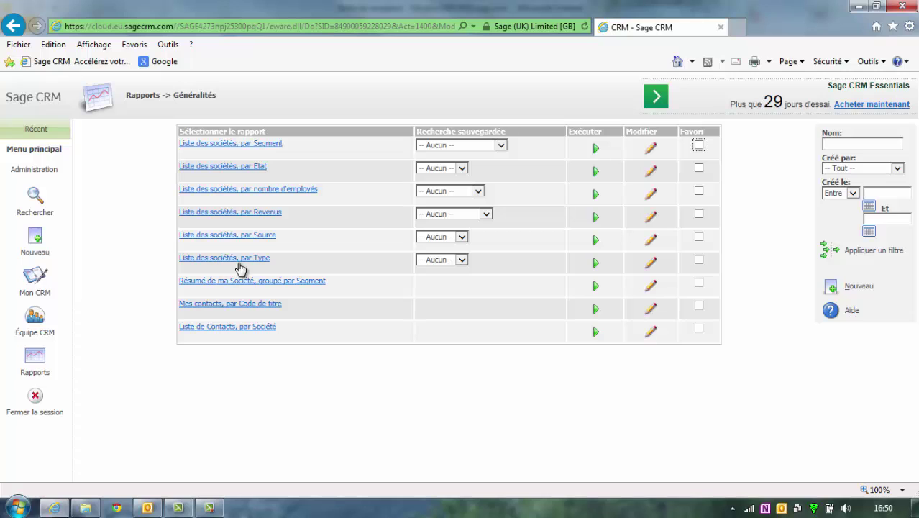
left_click(242, 260)
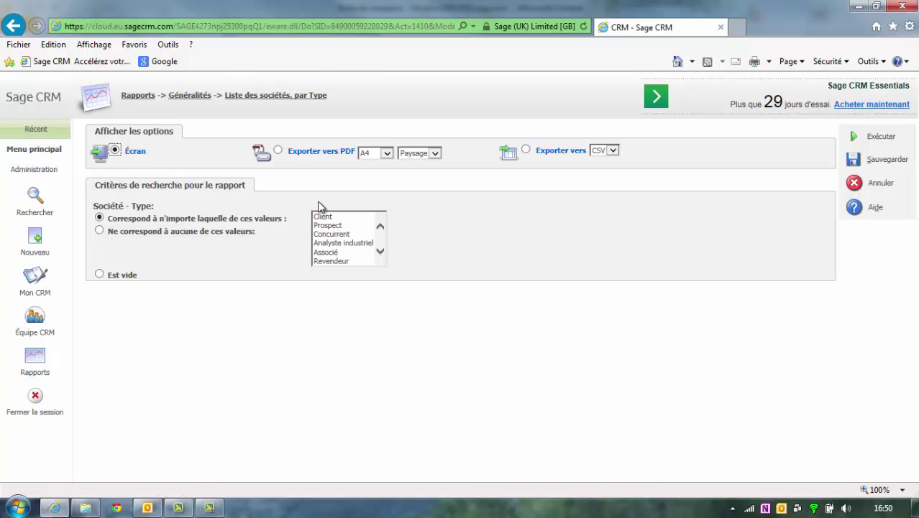
Step: Run the report on screen for companies of type Prospect, look through the listed companies and close the report
left_click(329, 225)
left_click(317, 227)
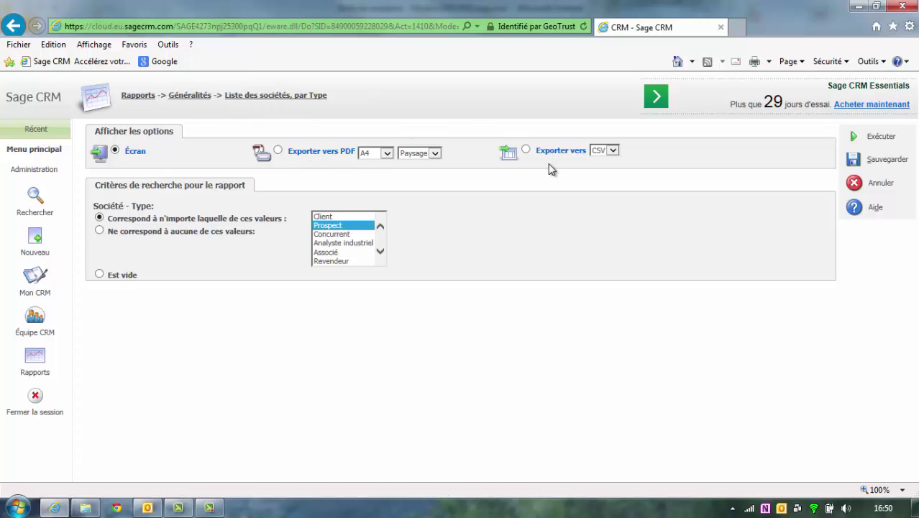
left_click(852, 139)
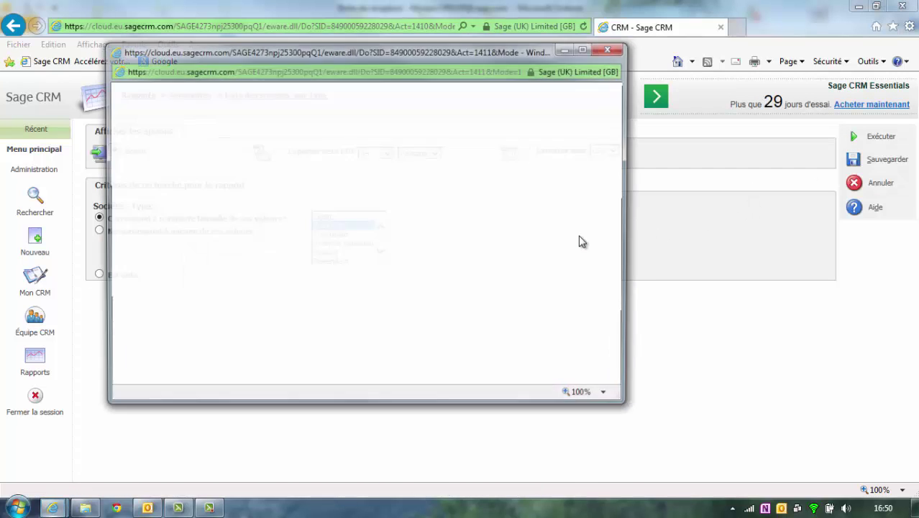
scroll(578, 234, "down", 10)
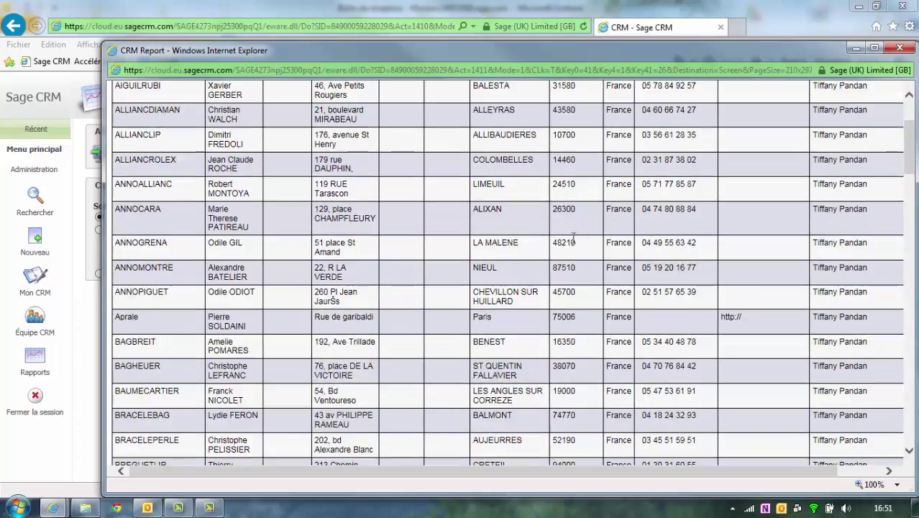
scroll(573, 237, "down", 10)
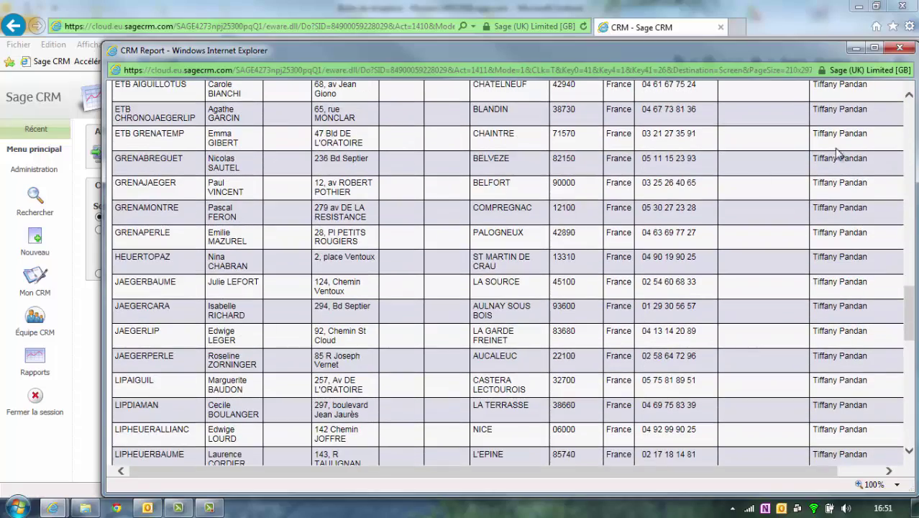
left_click(898, 48)
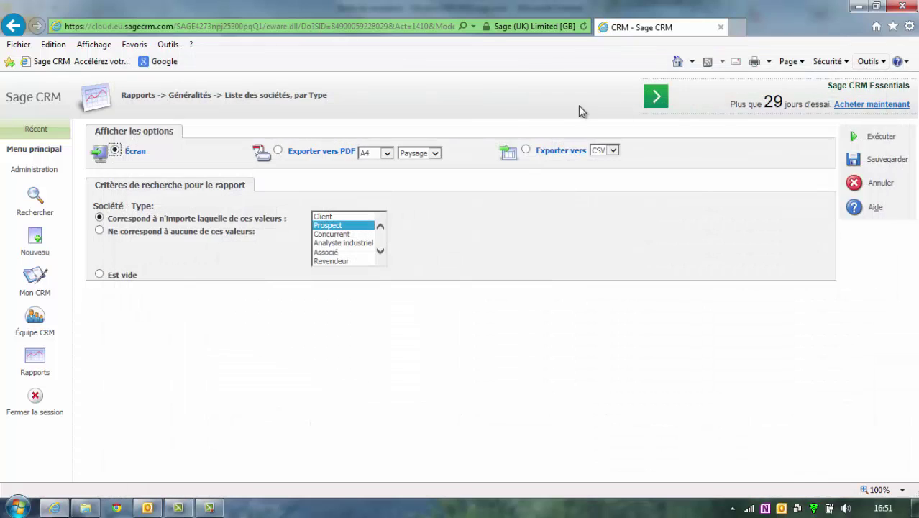
Step: Export the Prospect company report to CSV, open the file in Excel to check it, and close it
left_click(279, 150)
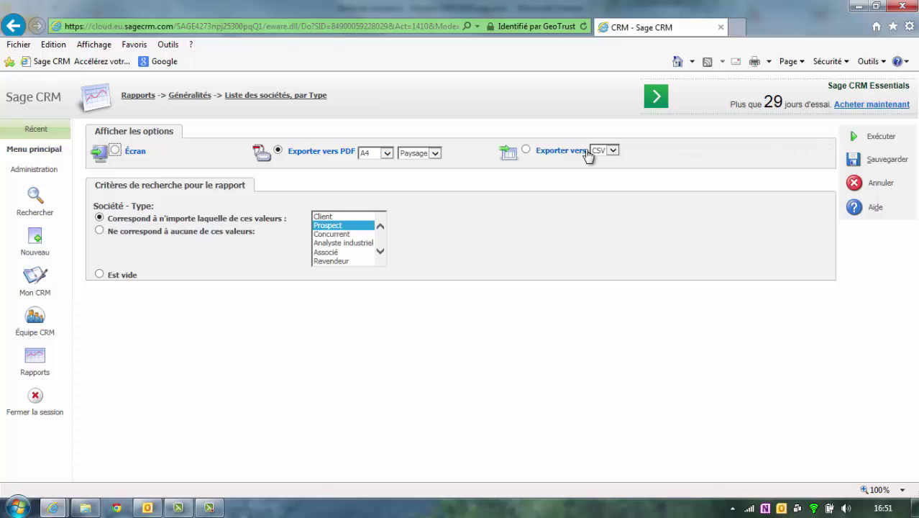
left_click(526, 150)
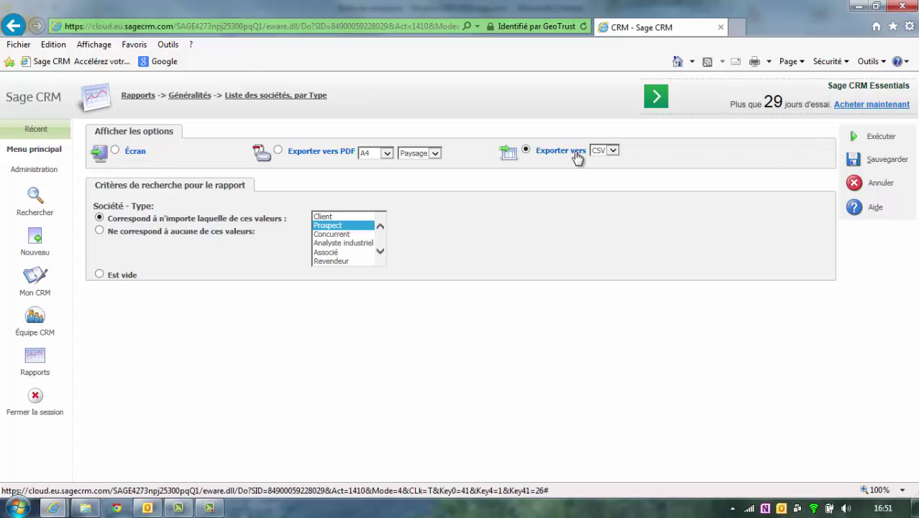
left_click(857, 139)
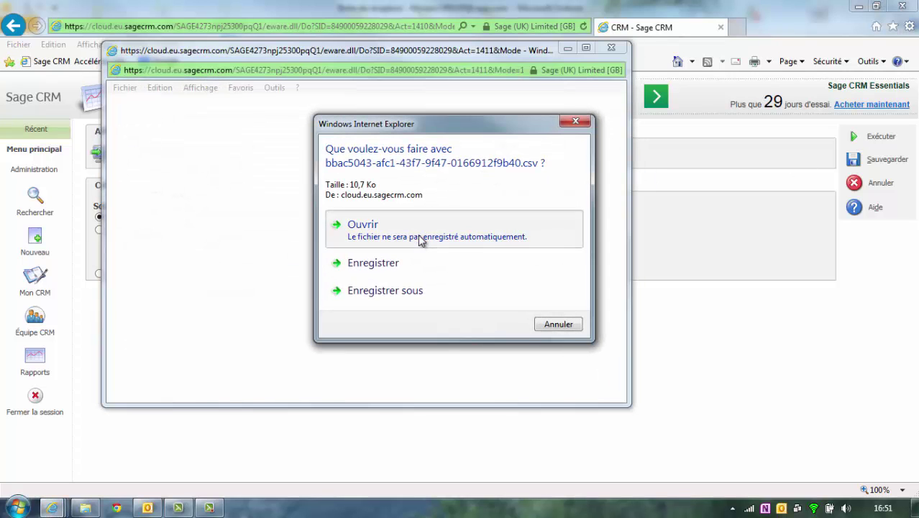
left_click(420, 240)
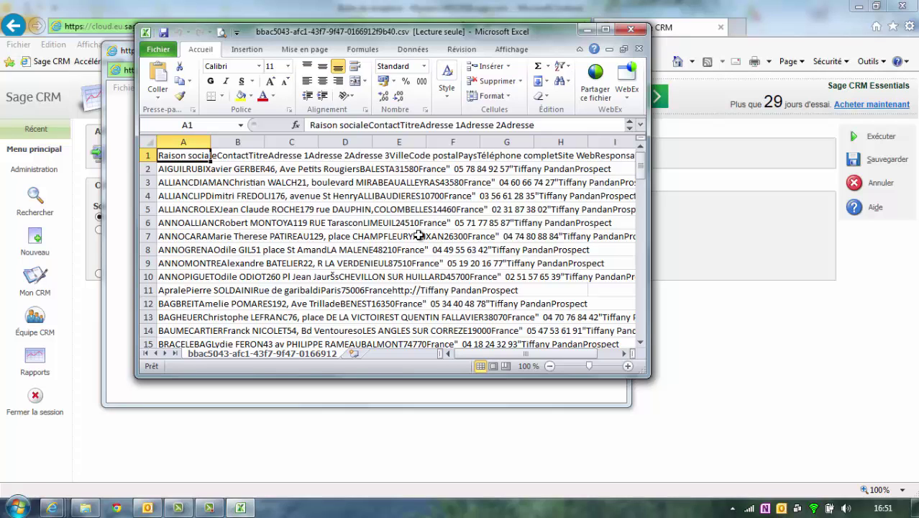
left_click(633, 32)
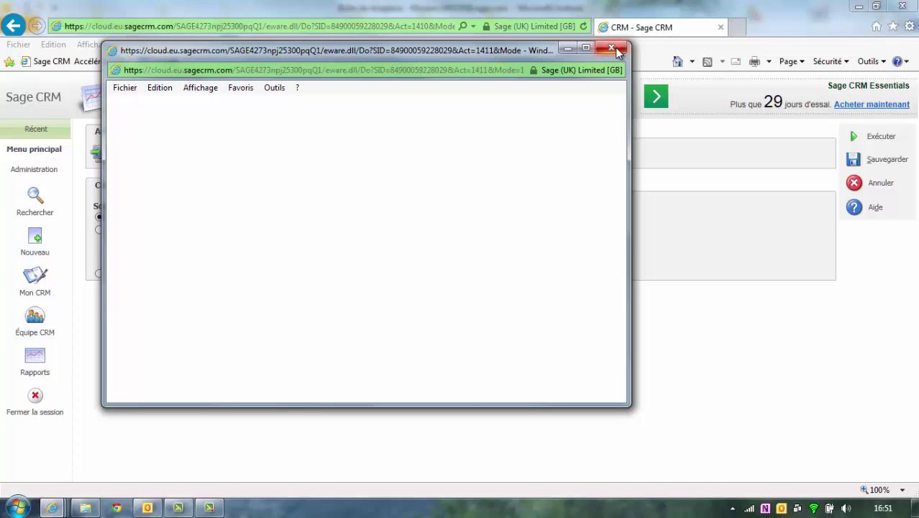
left_click(623, 48)
Step: Leave the report criteria and mark Liste des sociétés, par Type as a favourite report
left_click(883, 187)
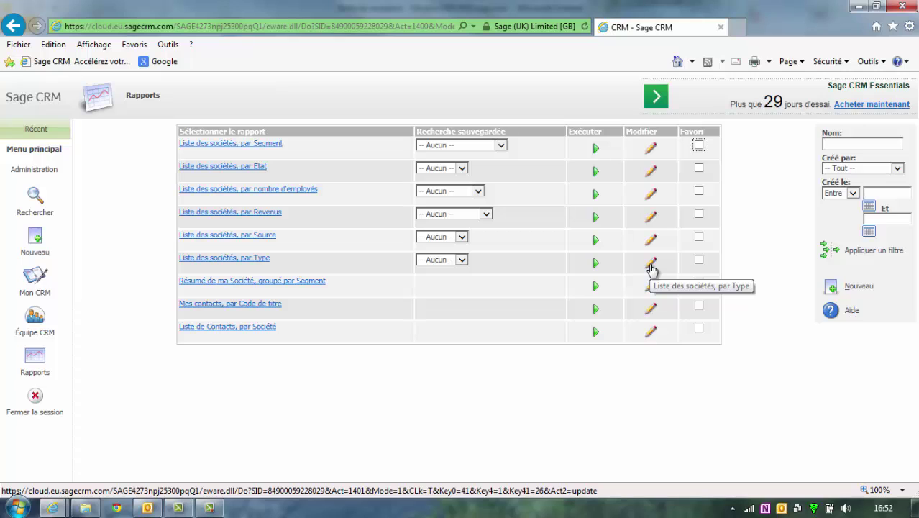
left_click(699, 260)
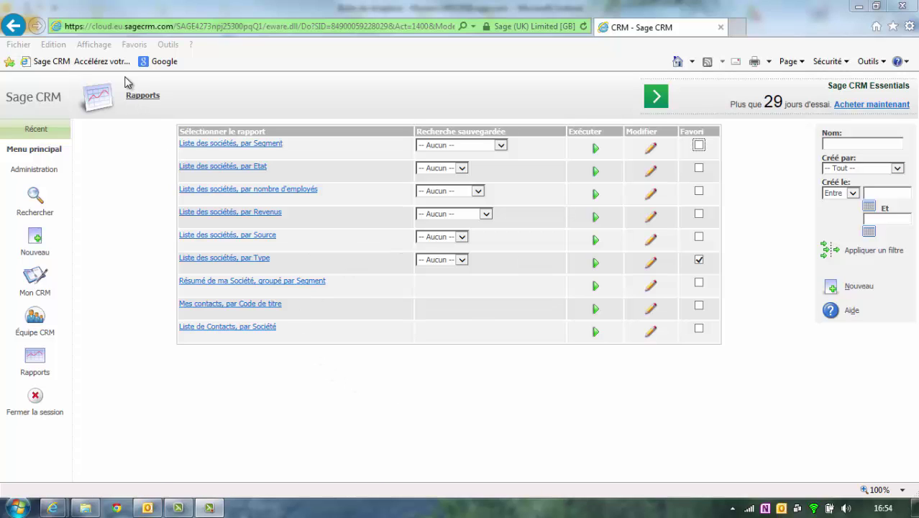
Step: Run the Etat des Opportunités, par Commercial report from the Ventes category, examine its chart and table, and return to the list
left_click(137, 97)
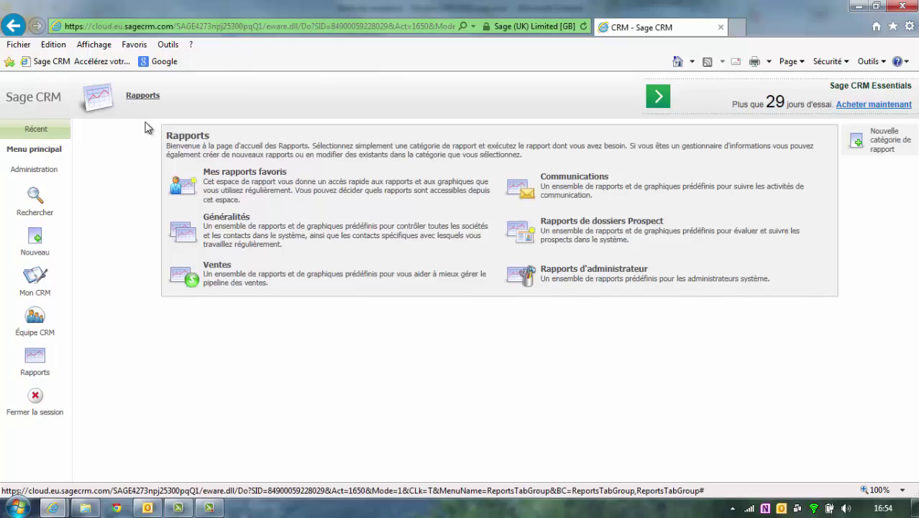
left_click(514, 196)
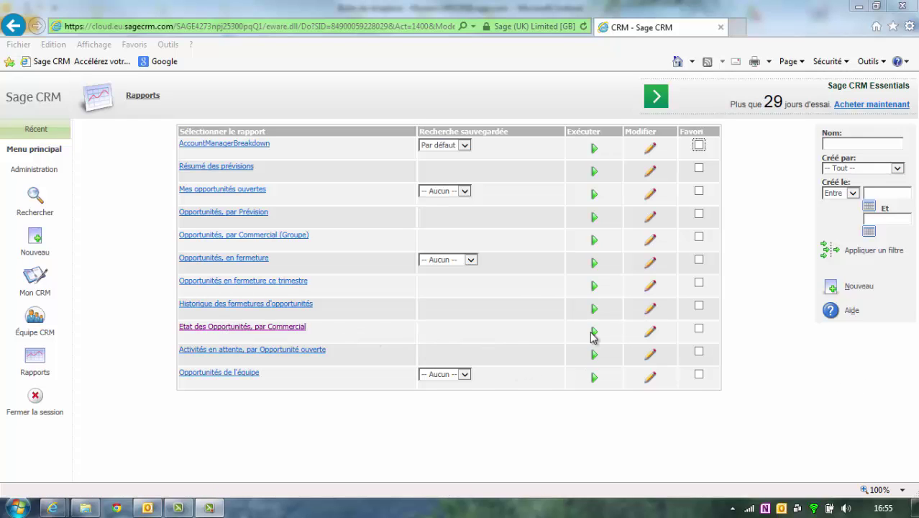
left_click(279, 327)
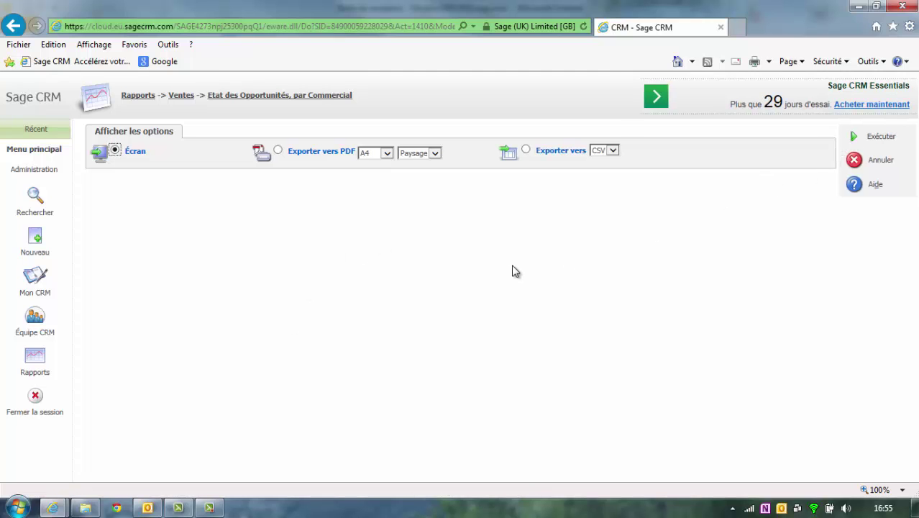
scroll(513, 274, "down", 3)
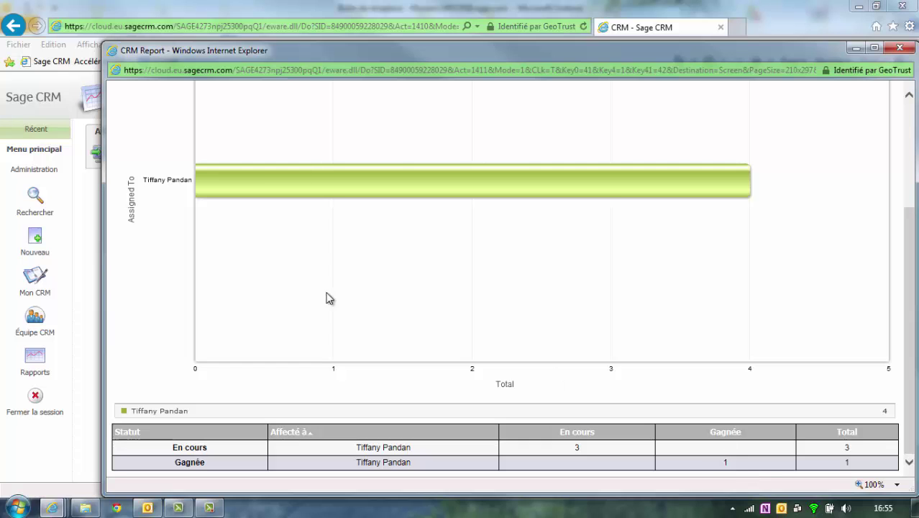
left_click(900, 48)
left_click(860, 163)
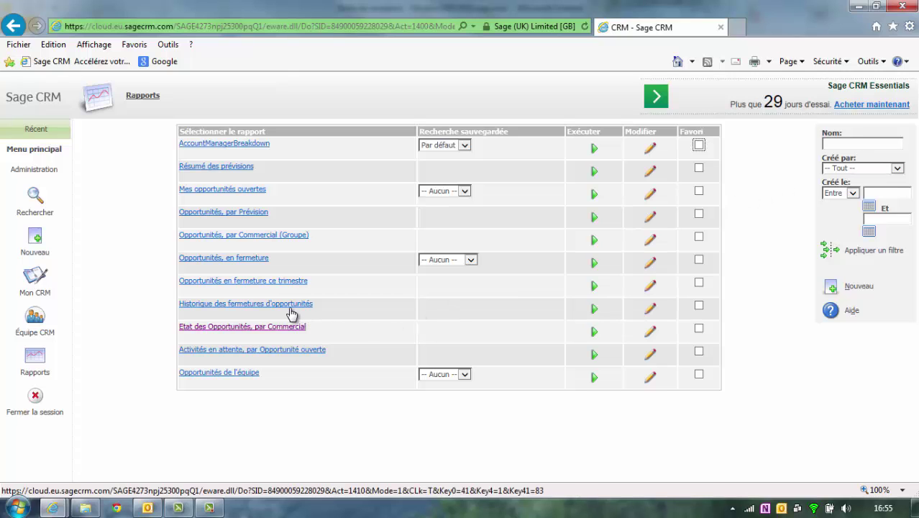
Step: Run the Historique des fermetures d'opportunités report for opportunities opened between 01/04/2014 and 30/04/2014 with status En cours or Gagnée
left_click(288, 306)
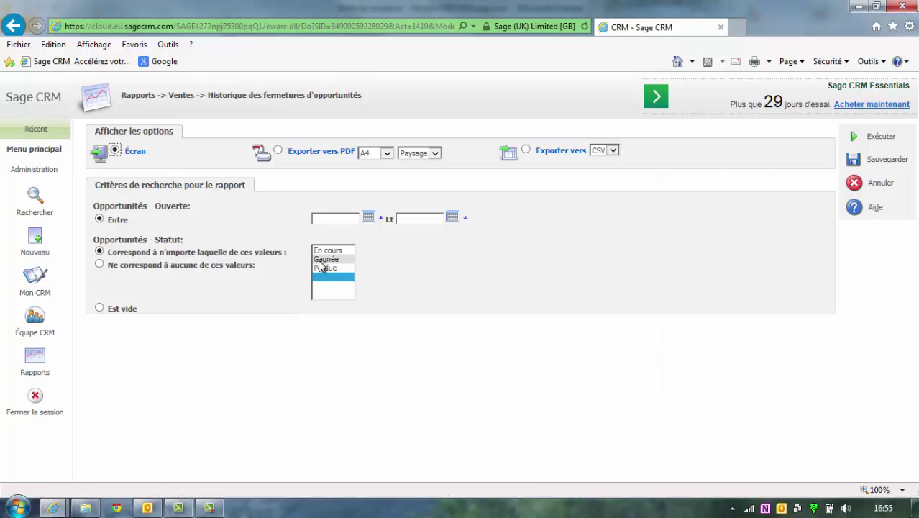
left_click(372, 218)
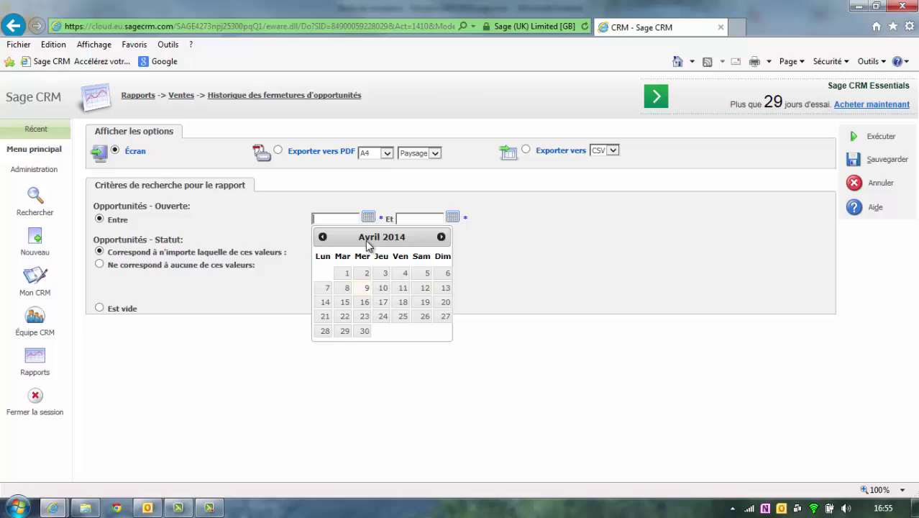
left_click(342, 276)
left_click(453, 220)
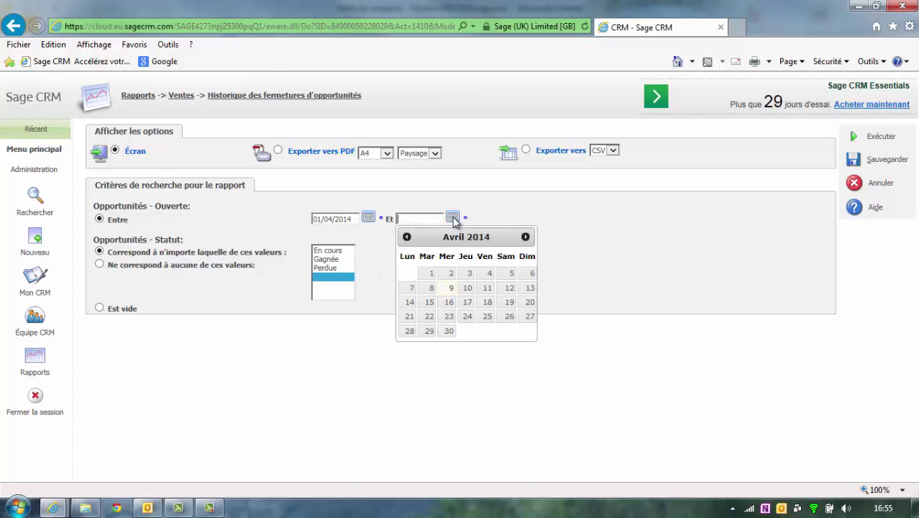
left_click(452, 331)
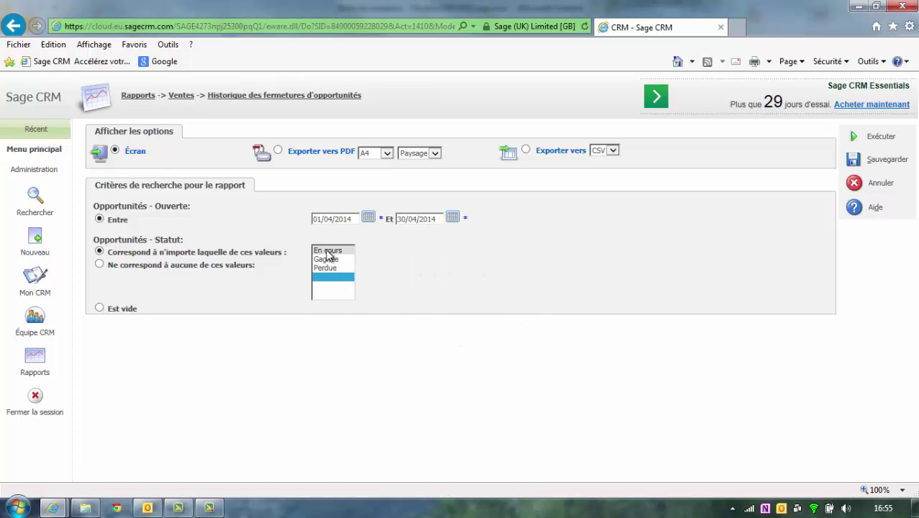
left_click(327, 251)
left_click(332, 260, "ctrl")
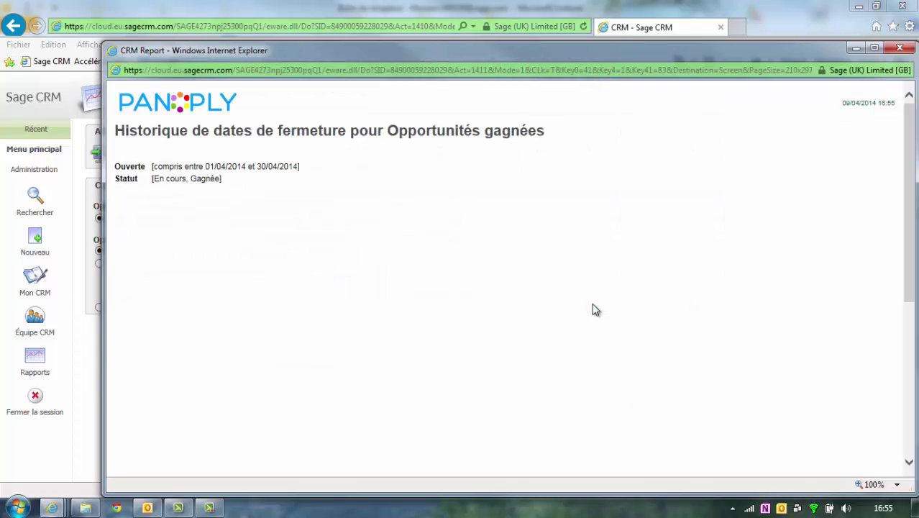
Step: Examine the report's weekly chart and table, close it and return to the Ventes report list
mouse_move(530, 302)
scroll(529, 298, "down", 5)
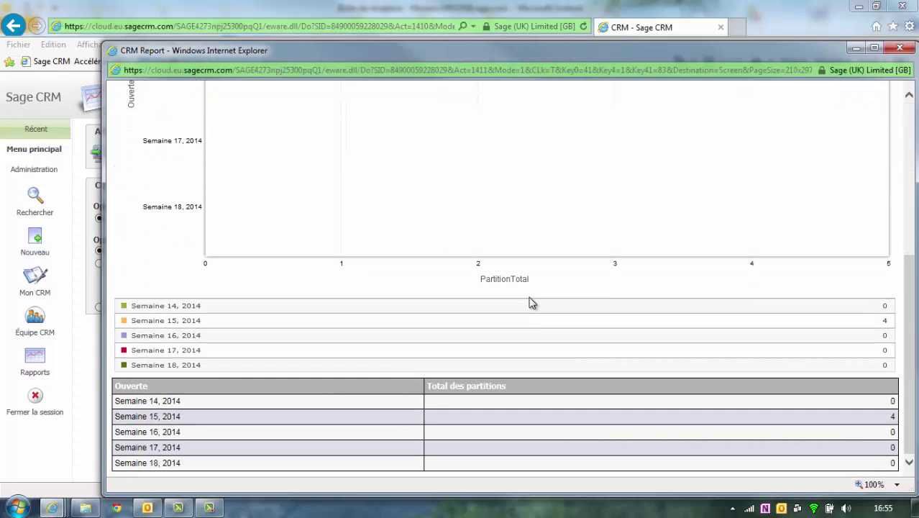
scroll(529, 302, "up", 5)
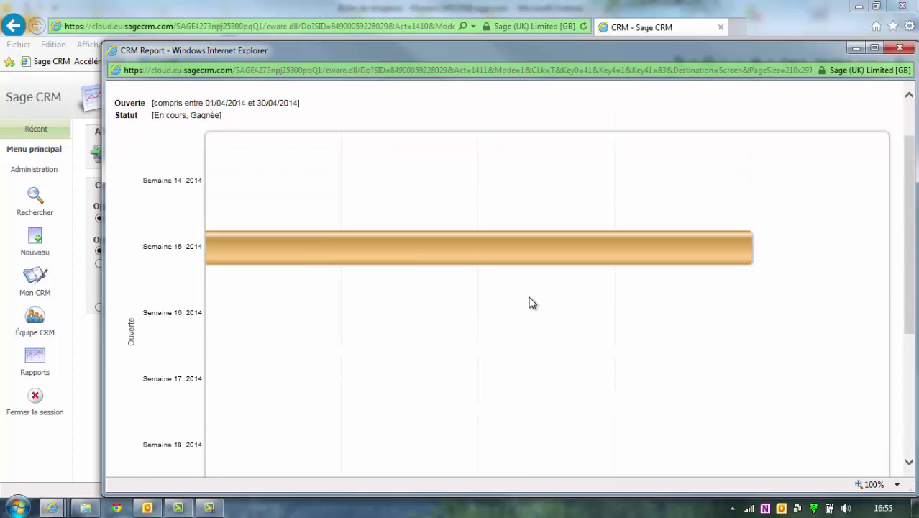
left_click(892, 50)
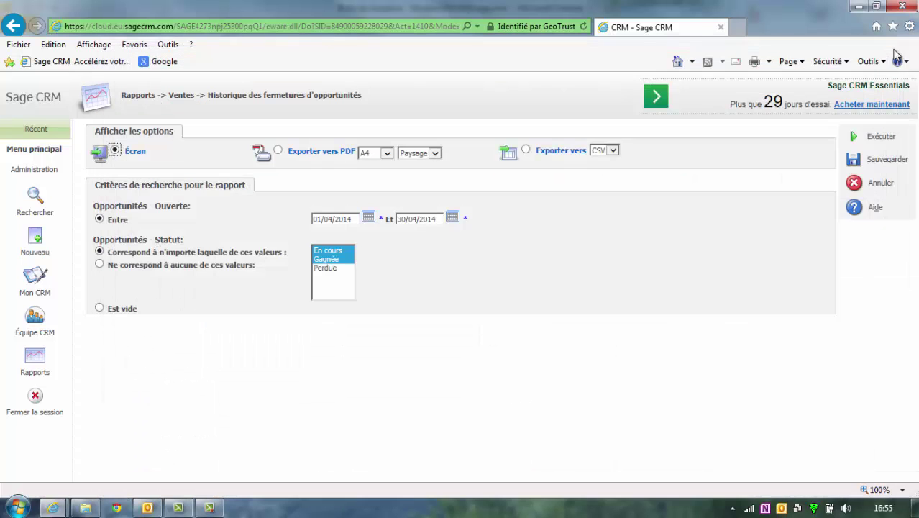
left_click(853, 184)
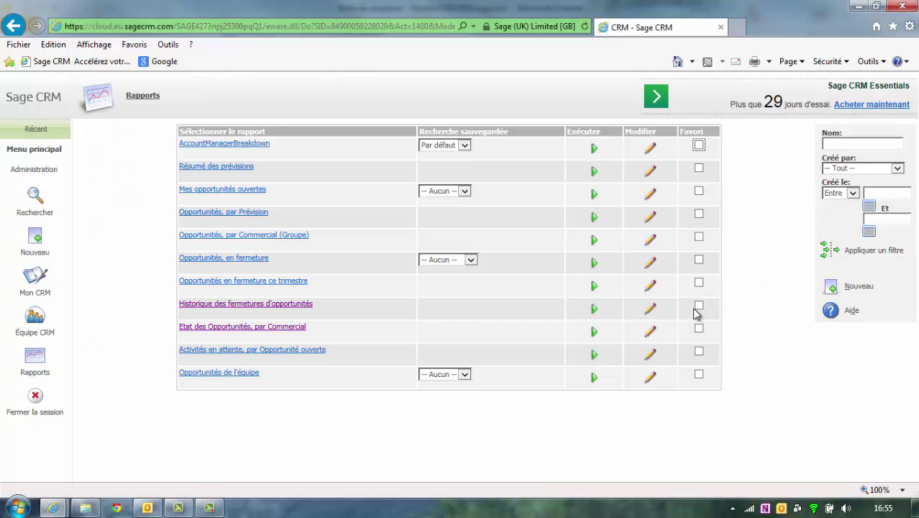
Step: Open Etat des Opportunités, par Commercial for modification, review its report options and leave without saving
left_click(650, 333)
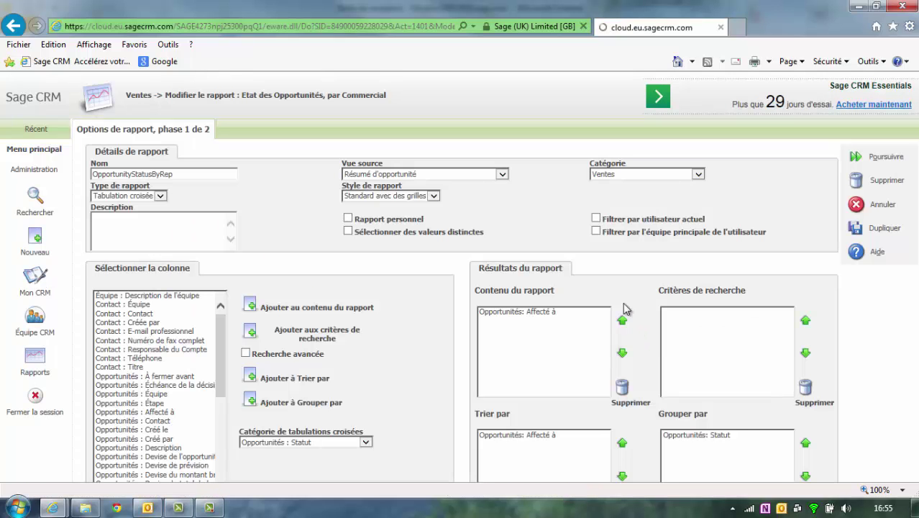
left_click(843, 232)
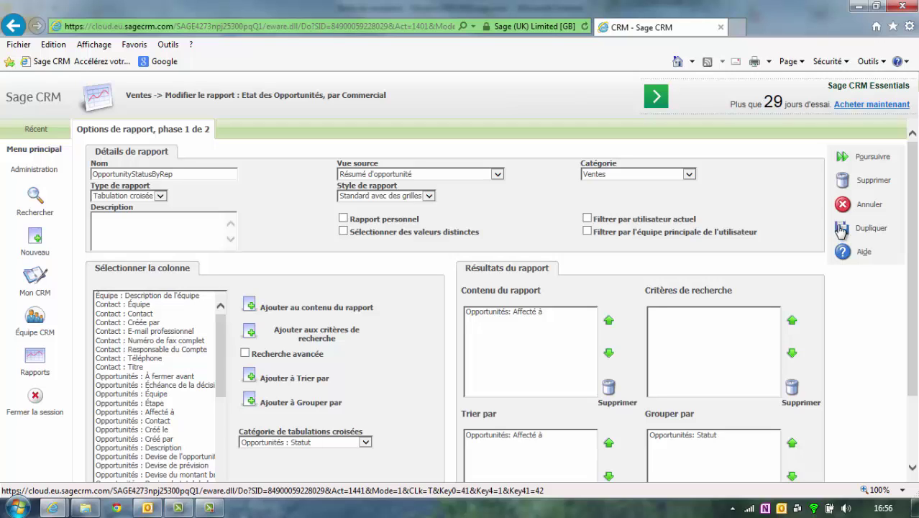
left_click(843, 206)
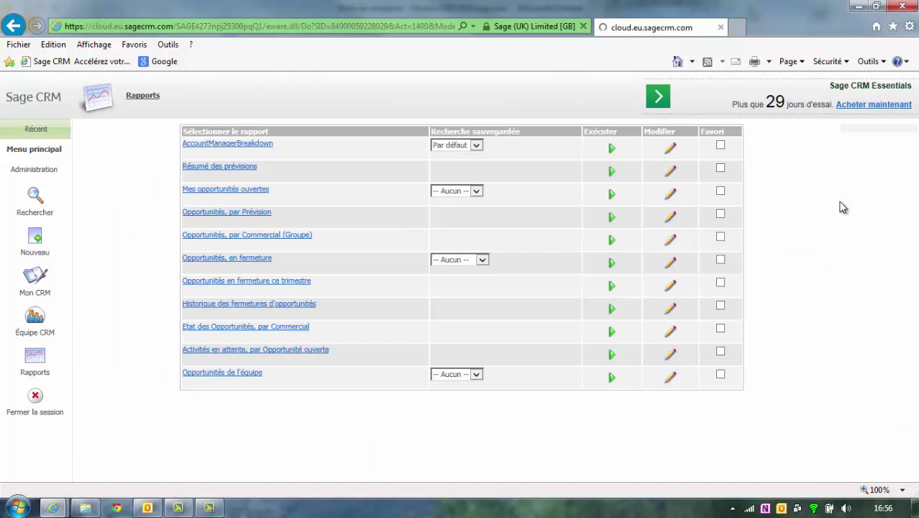